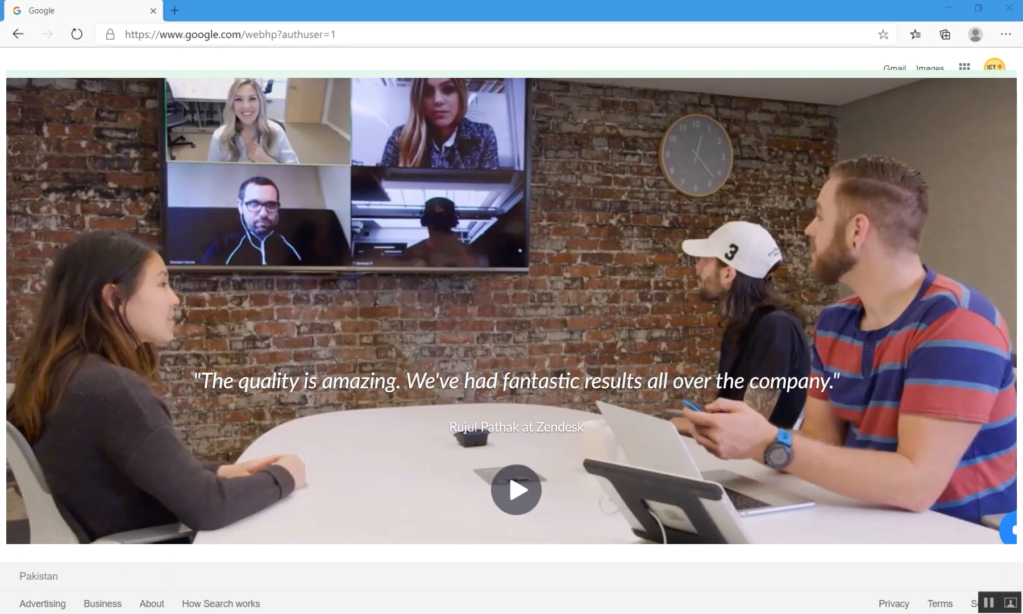
Go to the Zoom website by entering zoom in Edge's address bar.
left_click(368, 37)
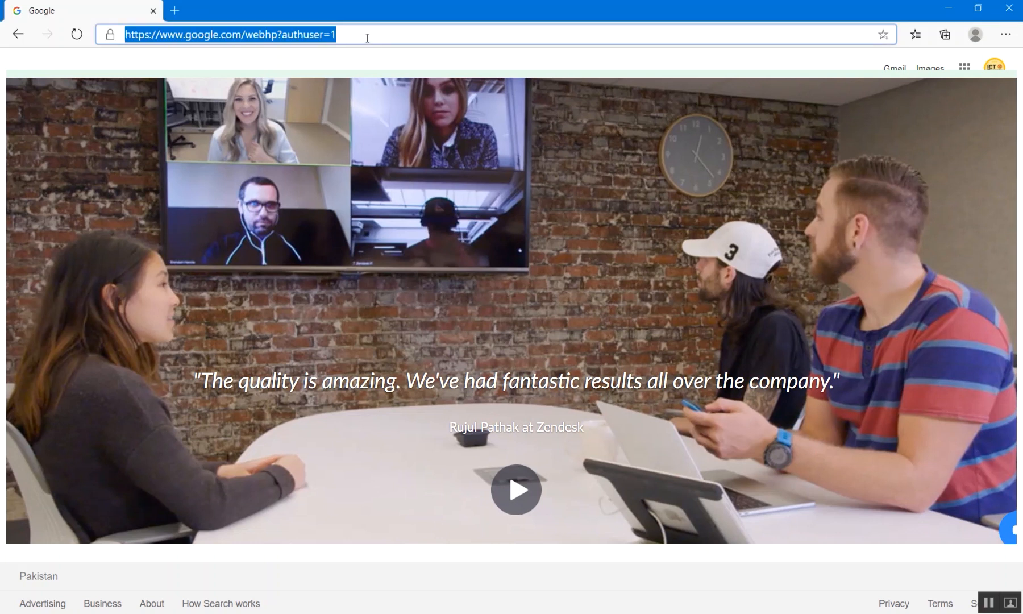
type("zoom.us")
key("Return")
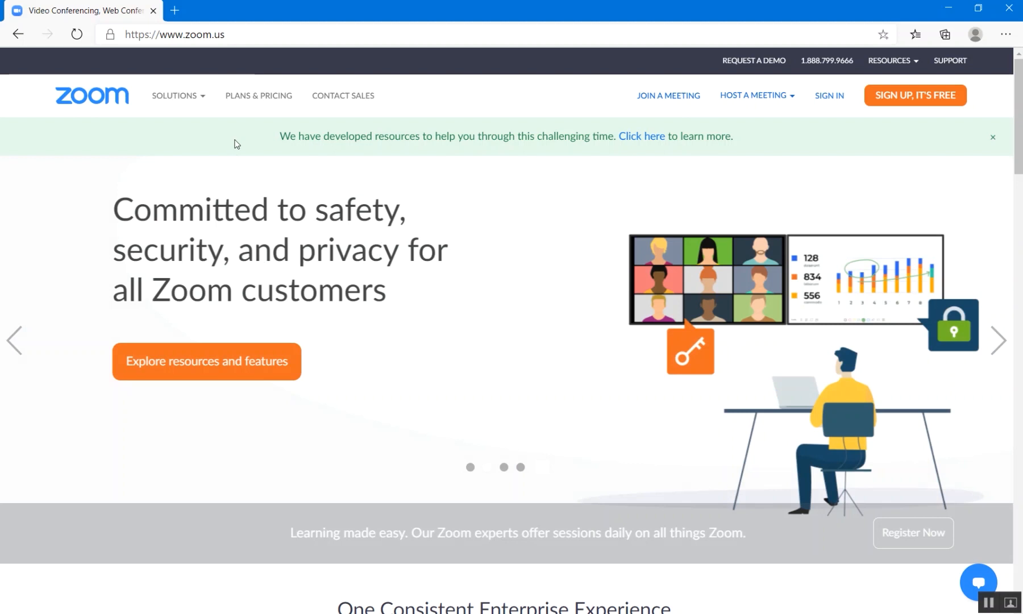
Open Plans & Pricing and highlight the Basic and Business plan names.
left_click(262, 97)
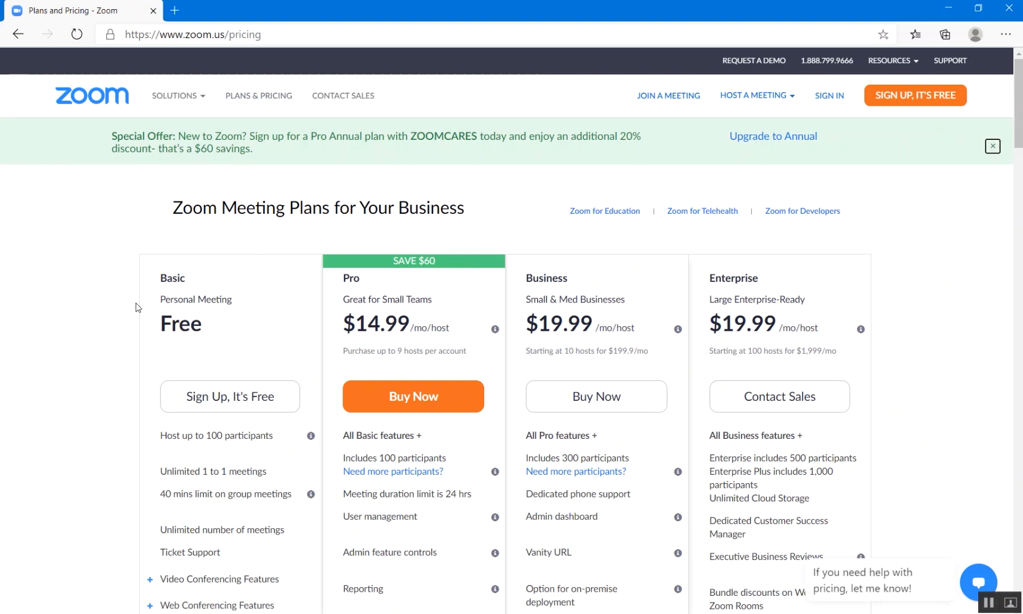
scroll(101, 316, "down", 1)
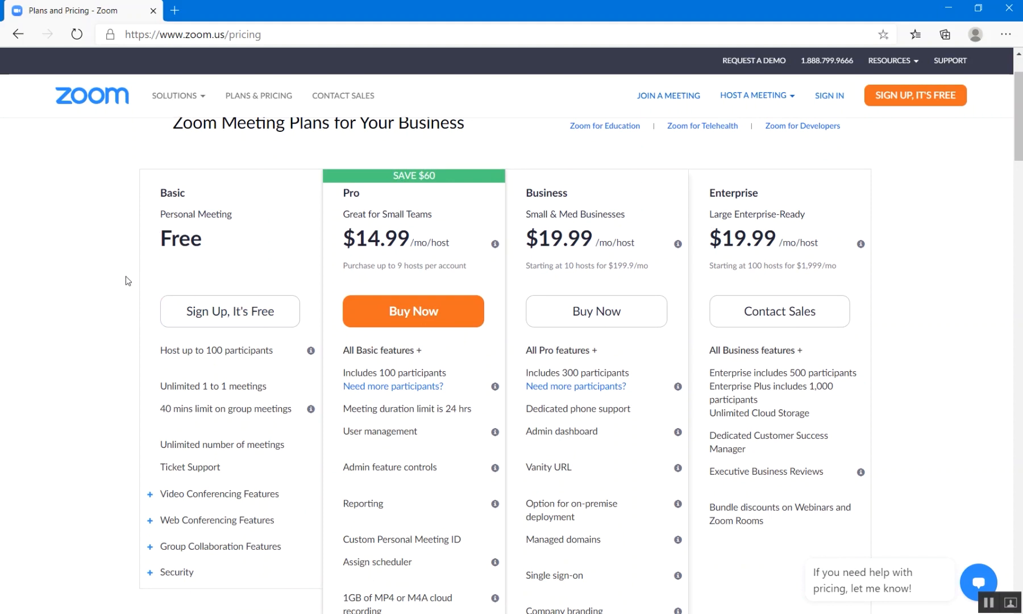
left_click_drag(176, 192, 392, 198)
left_click_drag(526, 193, 772, 198)
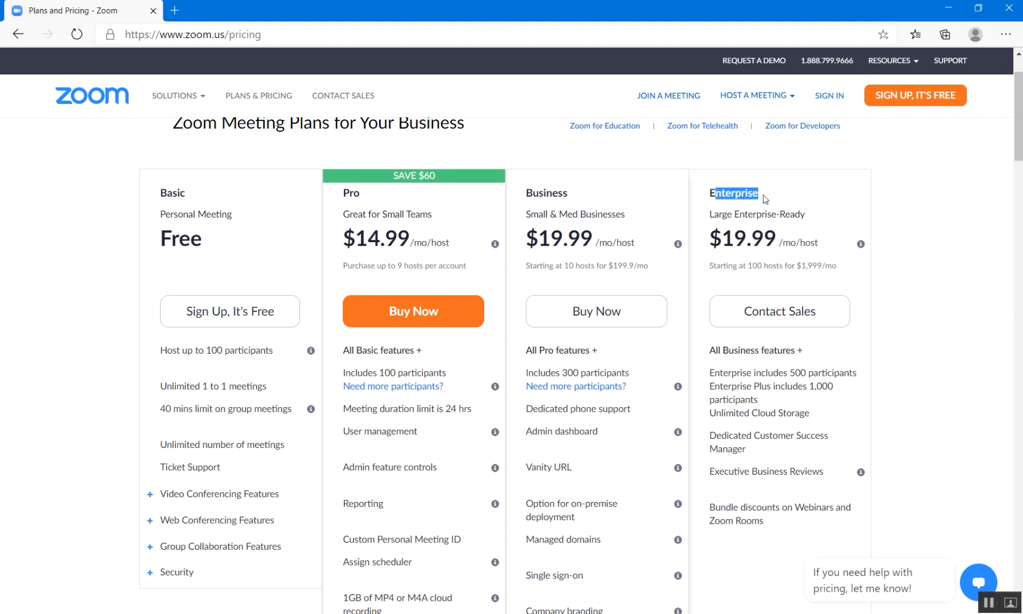
left_click_drag(156, 191, 209, 197)
scroll(206, 239, "down", 1)
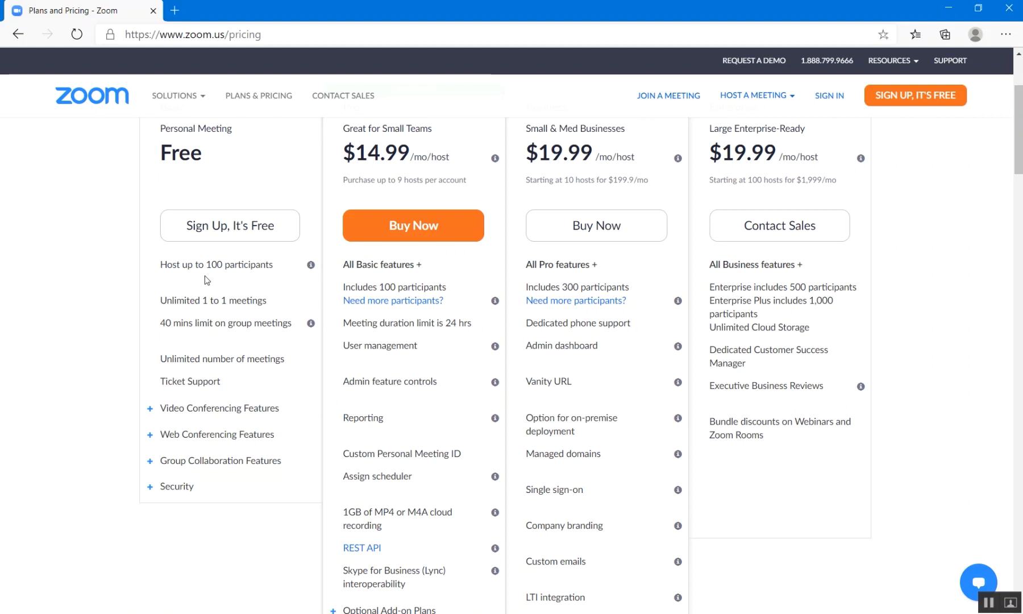
Highlight Basic plan features: 100 participants, unlimited 1-to-1 meetings, 40-minute group meeting limit.
left_click_drag(206, 265, 280, 269)
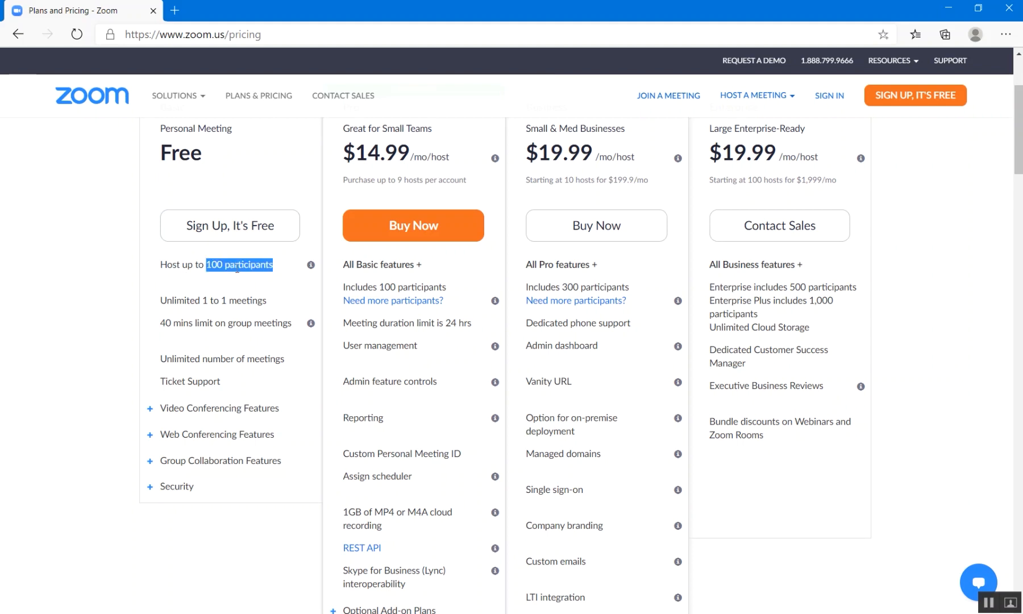
left_click_drag(166, 301, 266, 300)
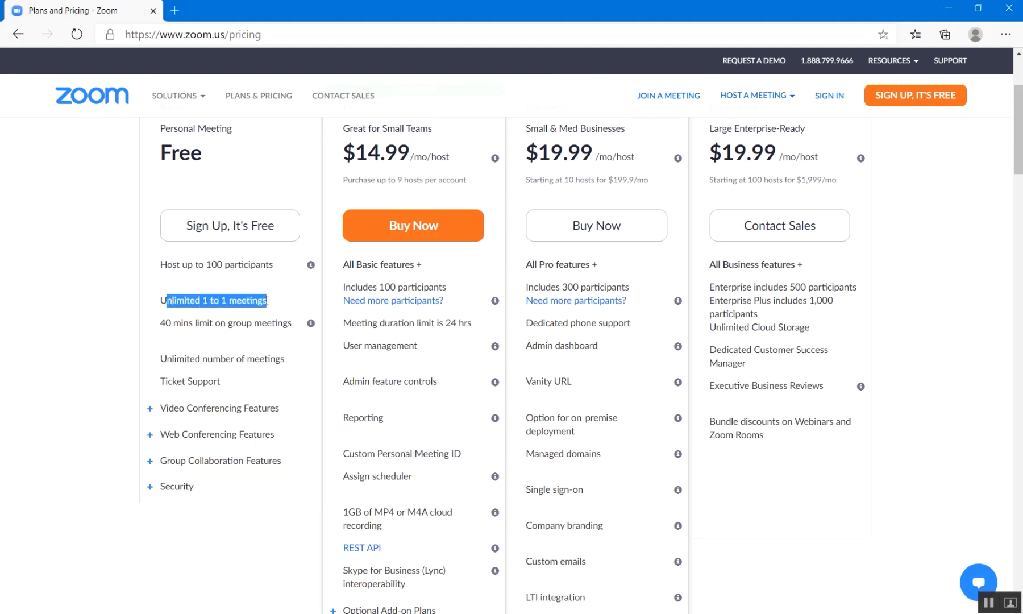
left_click(178, 322)
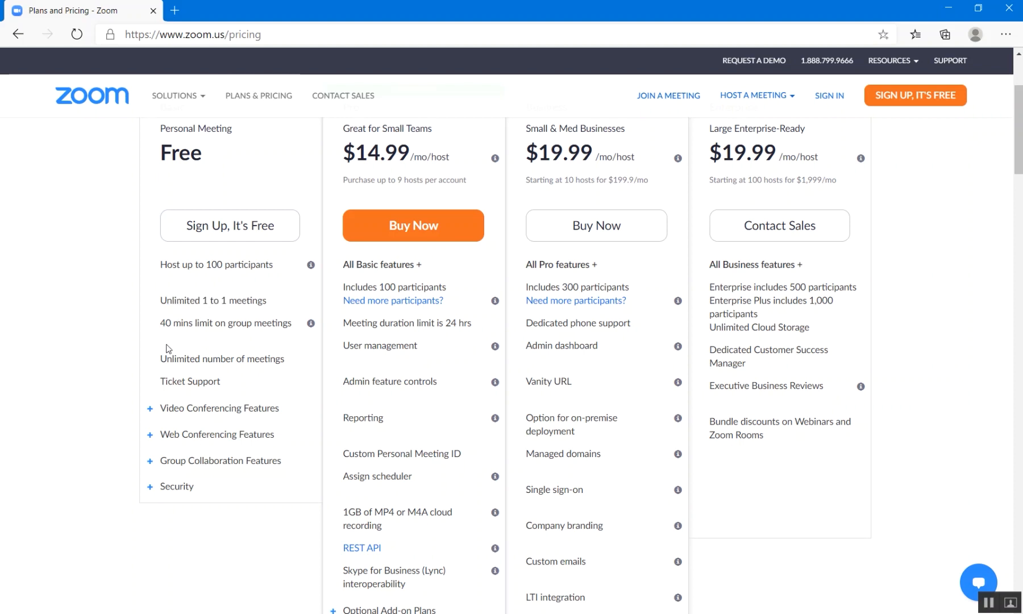
left_click_drag(162, 320, 191, 322)
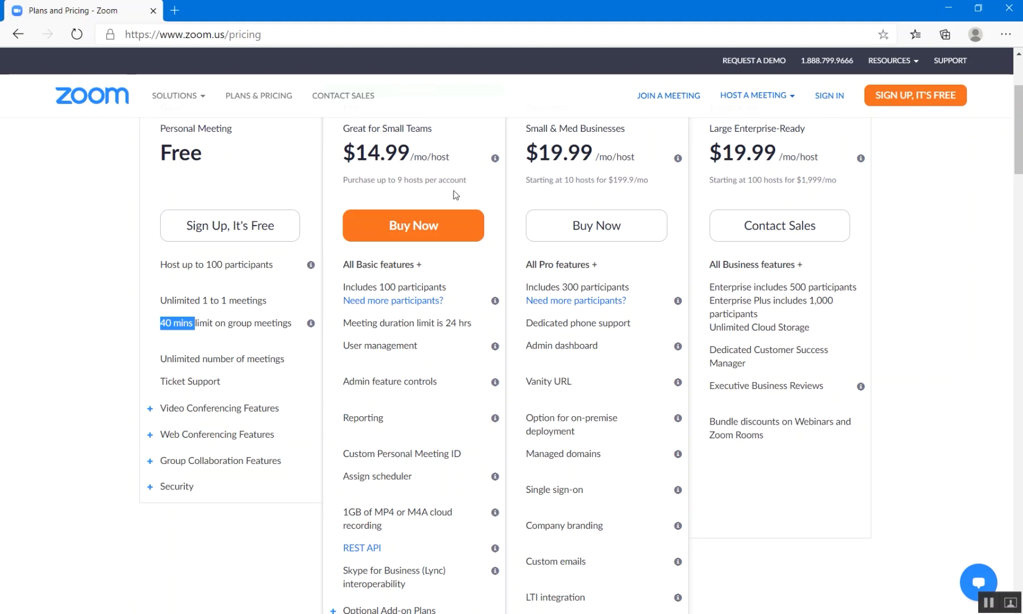
scroll(456, 195, "up", 1)
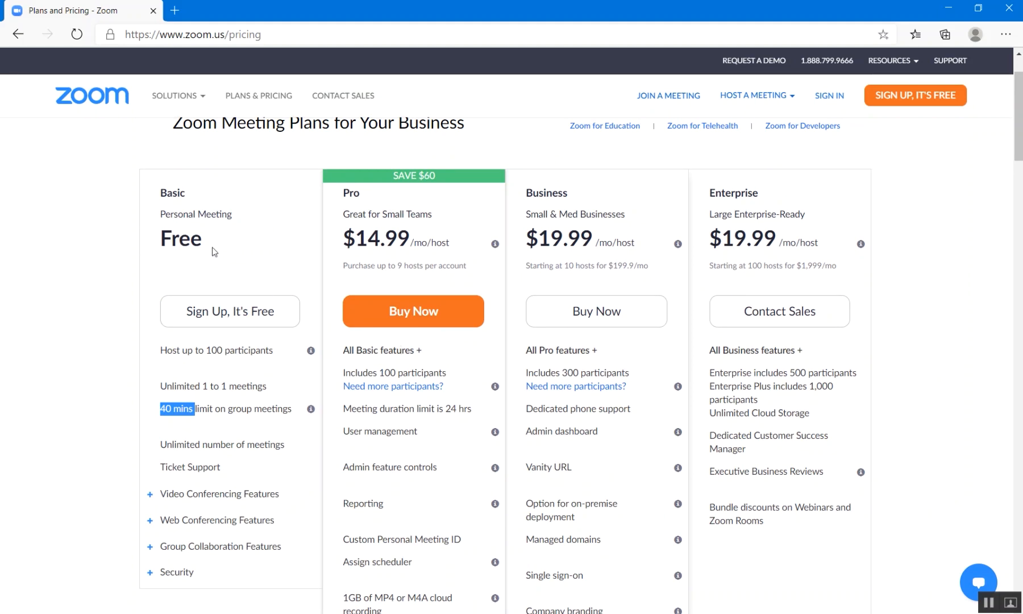
Highlight the Pro plan's 1GB cloud recording feature in the pricing table.
scroll(495, 341, "down", 1)
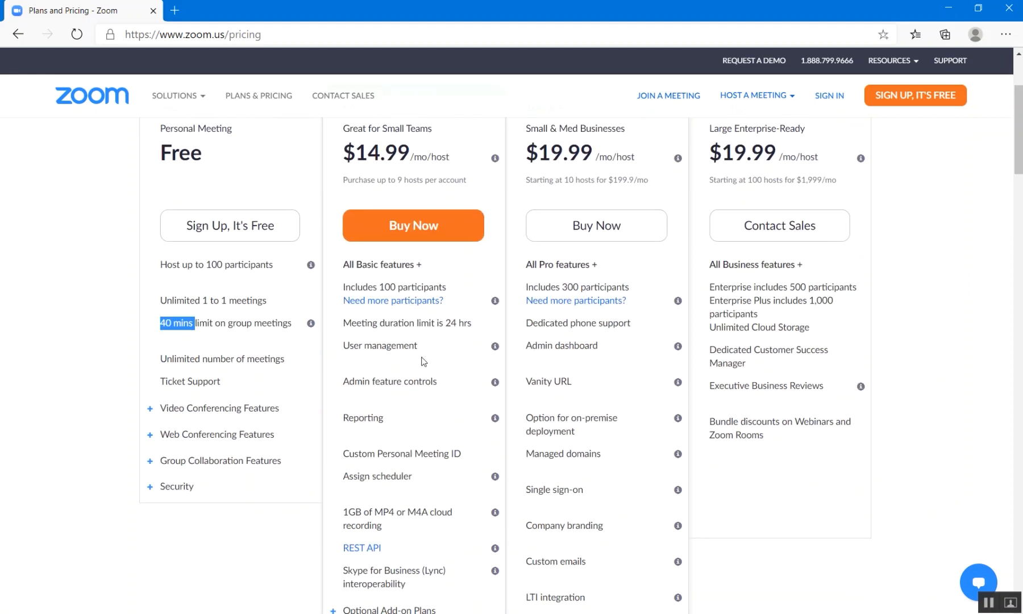
scroll(343, 444, "down", 1)
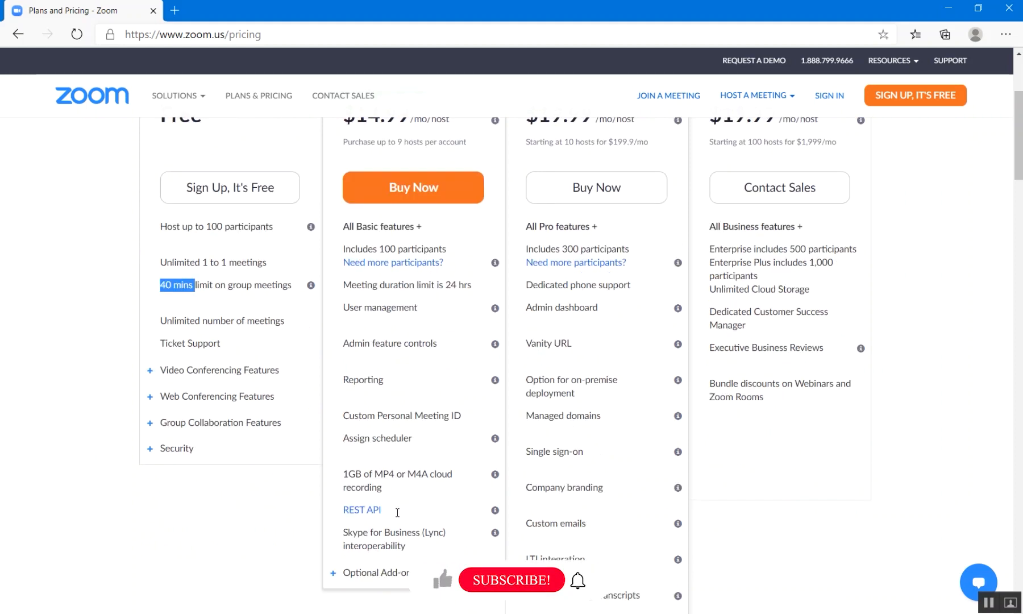
left_click_drag(343, 427, 422, 440)
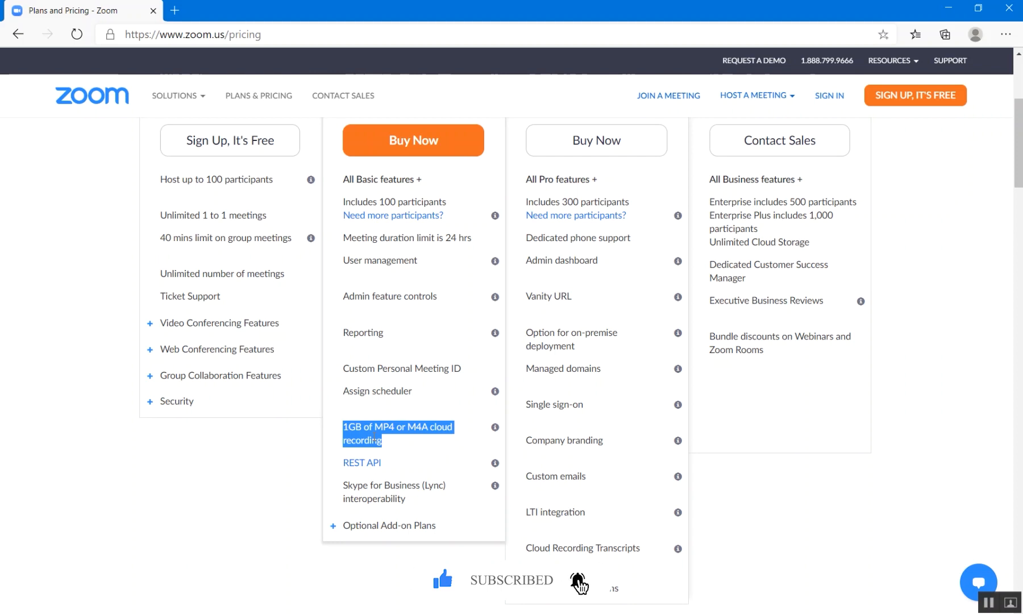
scroll(324, 514, "up", 2)
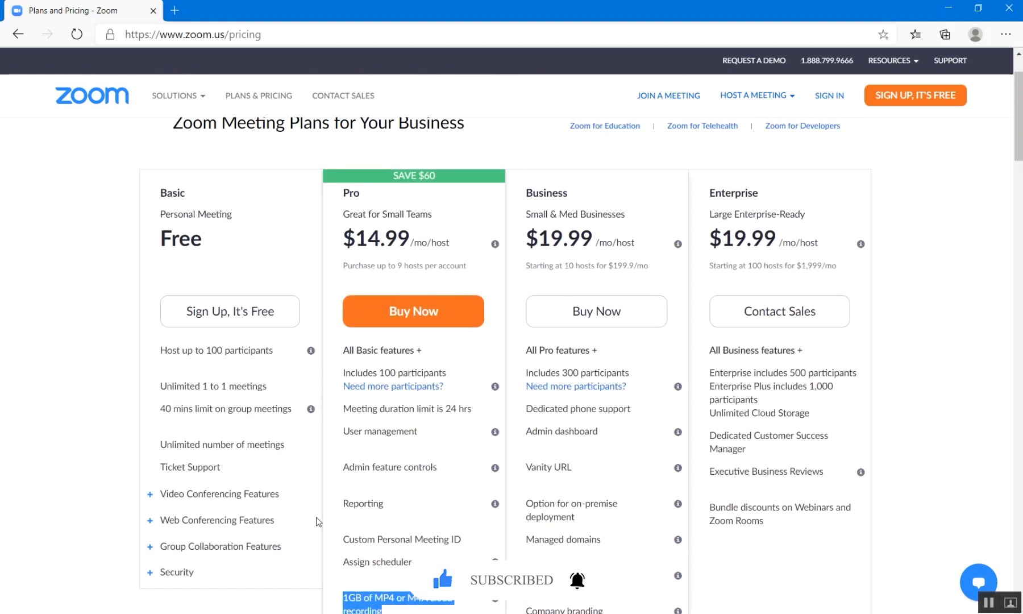
mouse_move(417, 390)
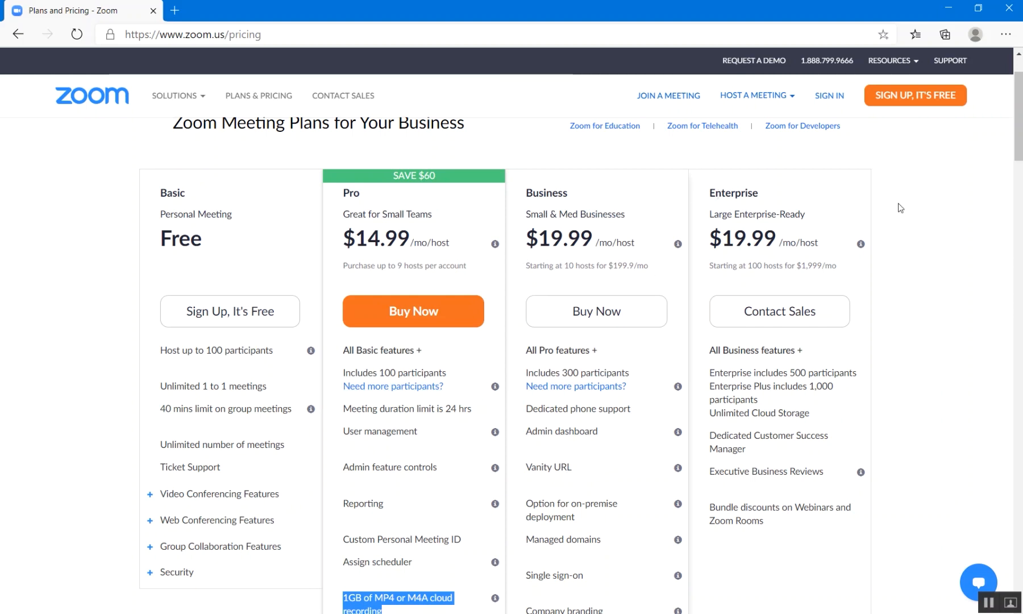
scroll(942, 205, "up", 1)
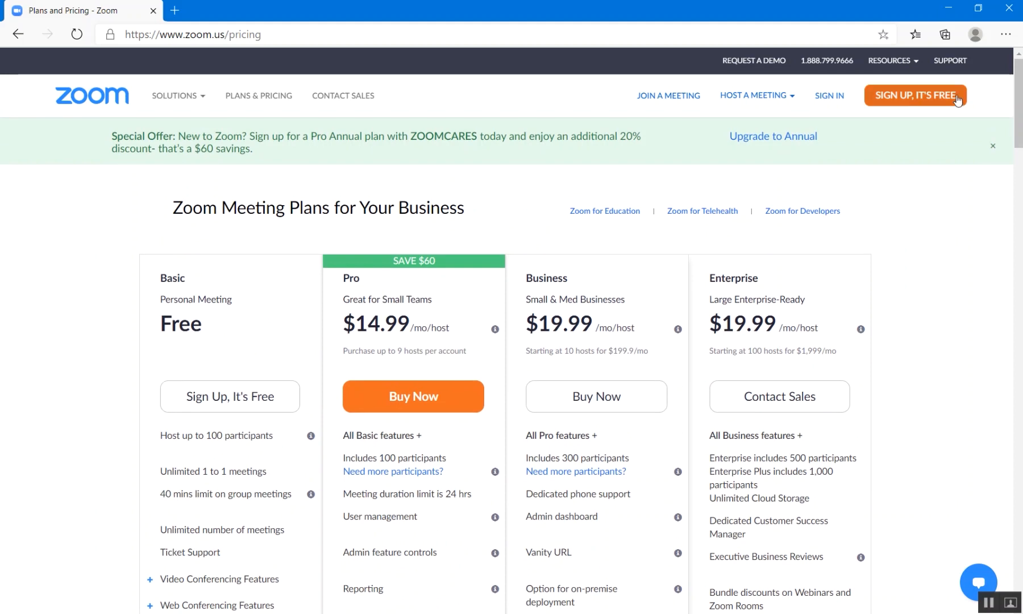
Submit a birth month, day and year on the free sign-up page, then go to Sign In.
left_click(899, 101)
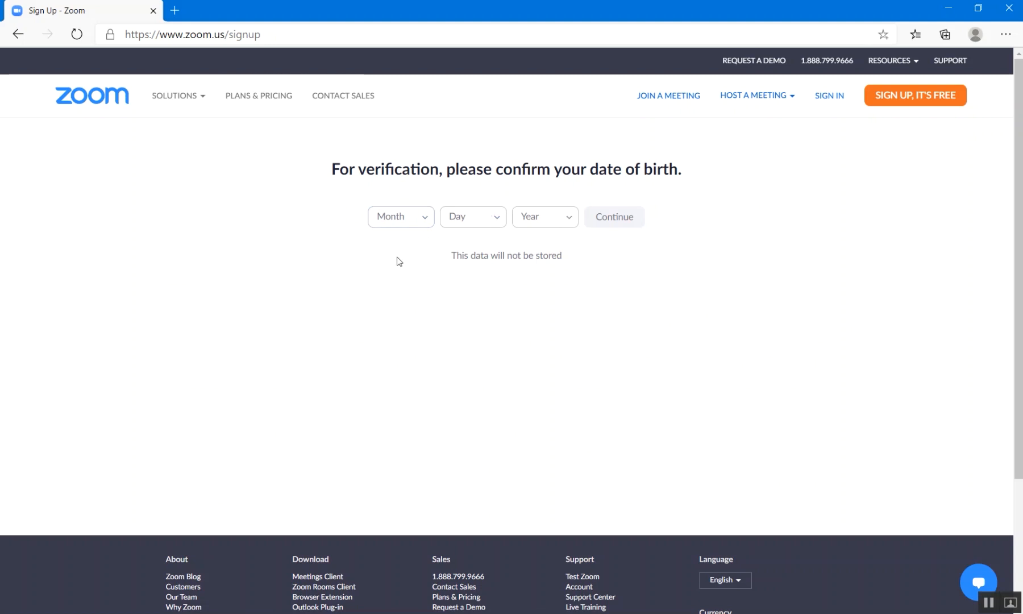
left_click(416, 221)
left_click(392, 314)
left_click(465, 219)
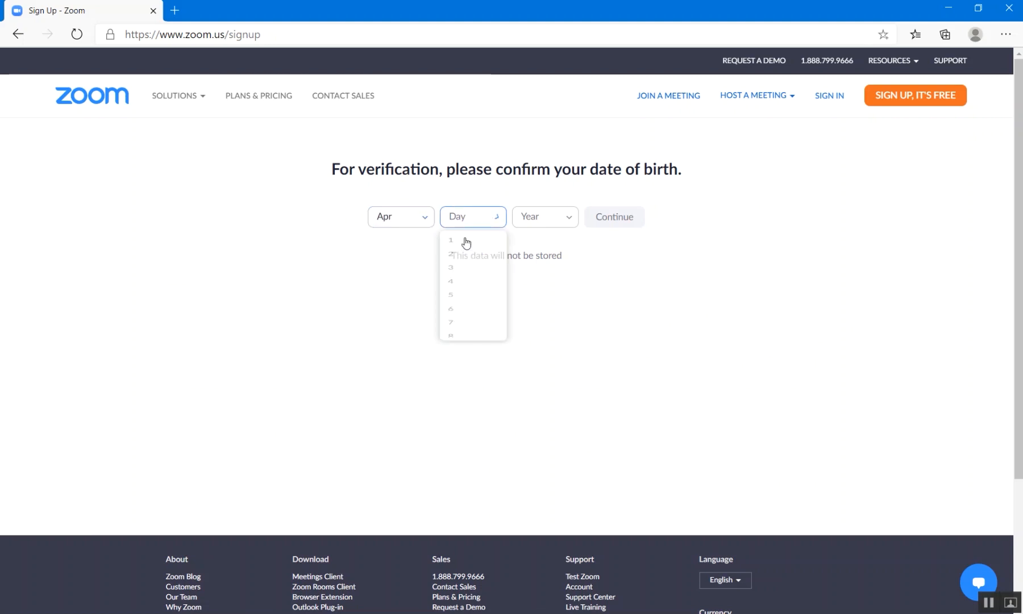
left_click(469, 337)
left_click(540, 219)
scroll(545, 314, "down", 8)
scroll(544, 324, "down", 6)
left_click(532, 336)
left_click(613, 217)
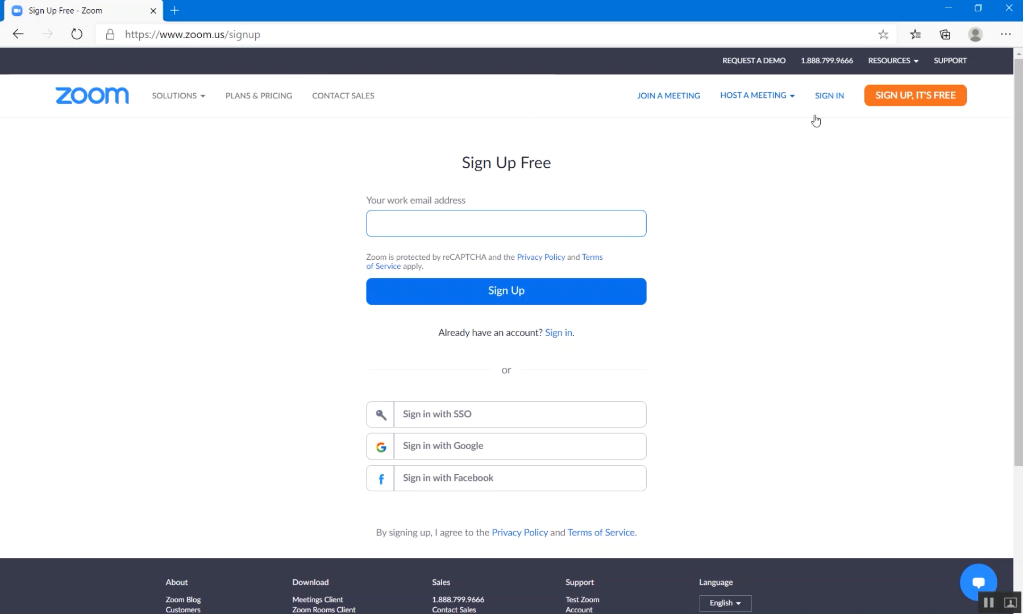
left_click(829, 97)
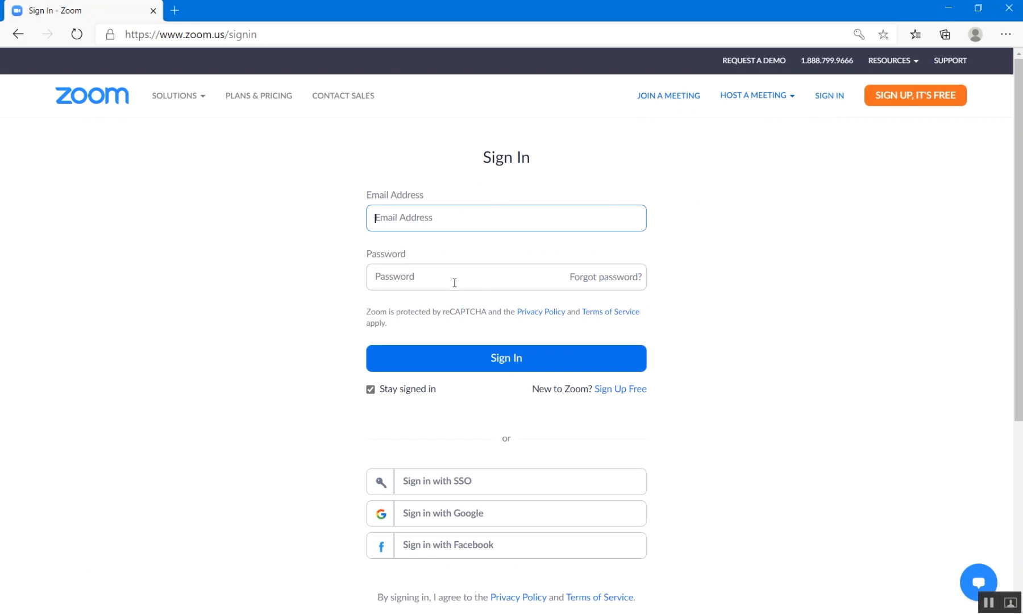
Sign in to the Zoom account and view the Webinars page.
left_click(500, 362)
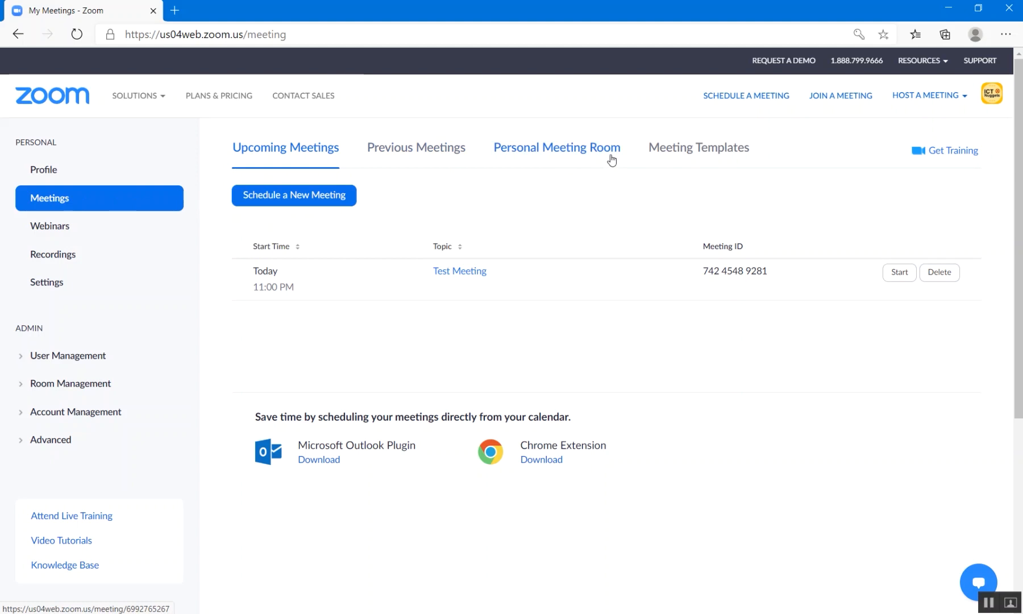
left_click(62, 230)
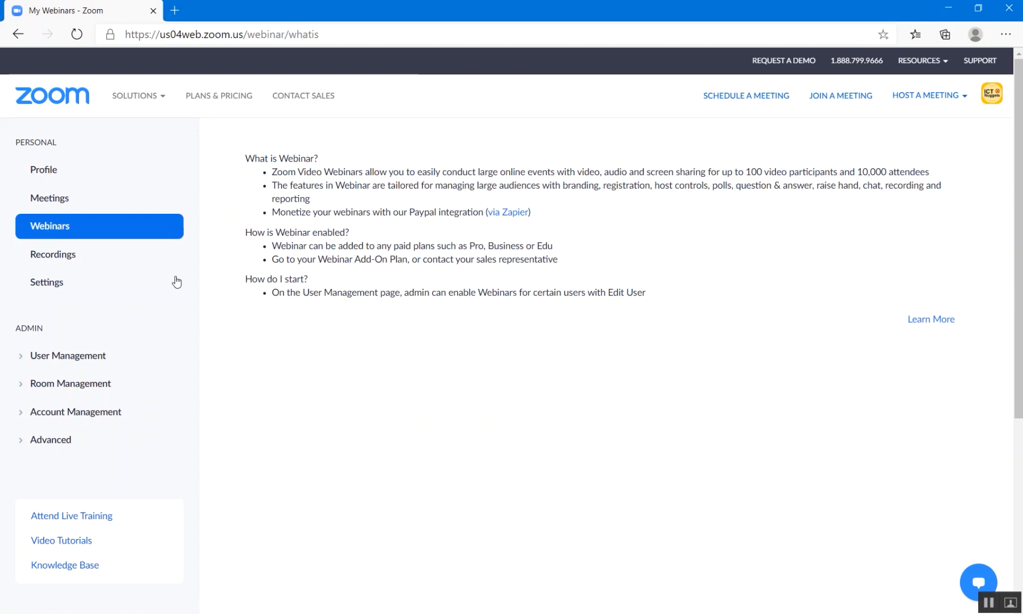
Visit the Recordings page, then scroll through the account's Meeting settings.
left_click(63, 258)
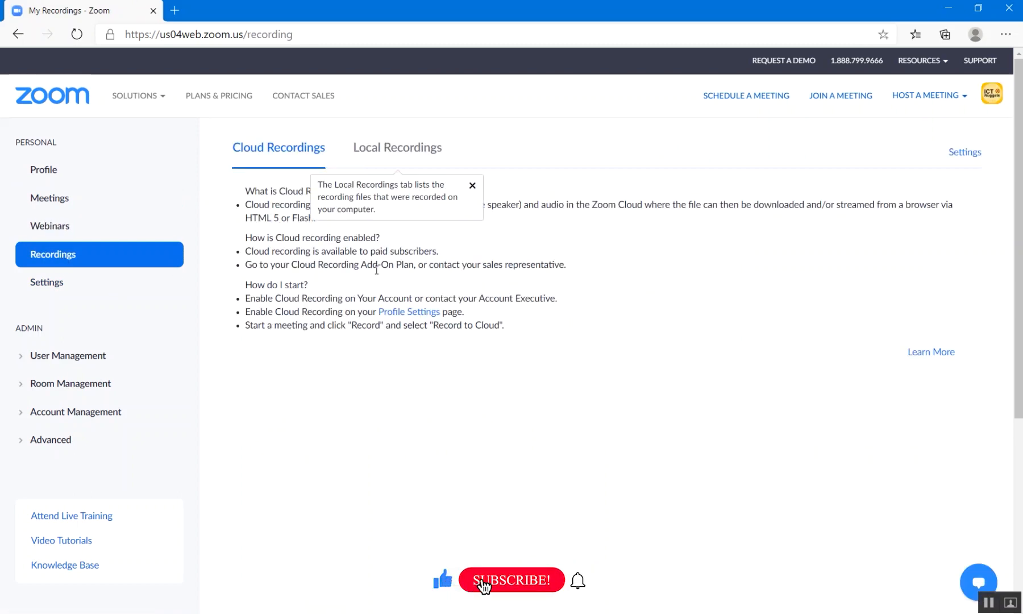
left_click(47, 284)
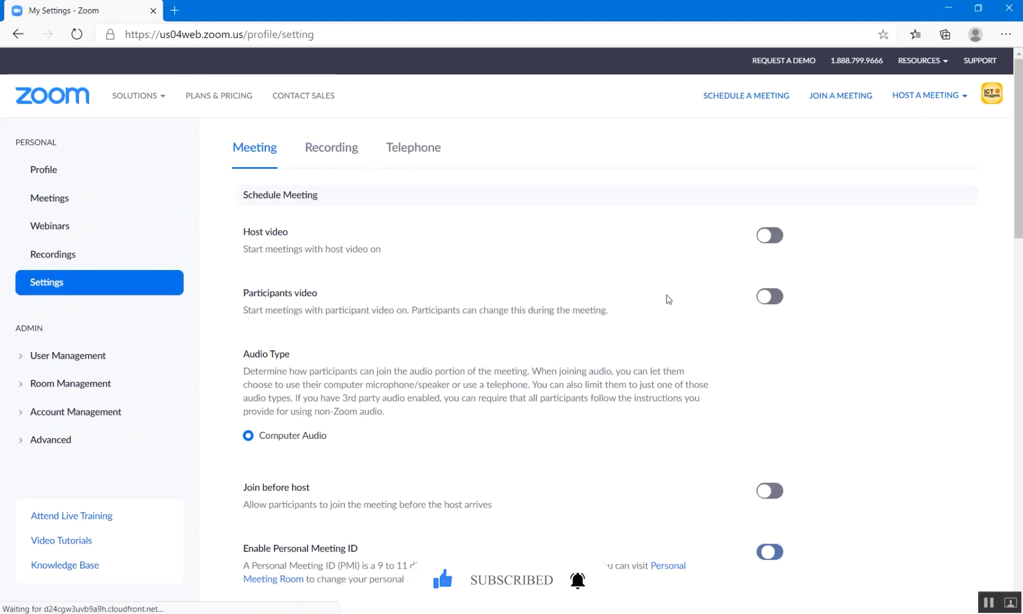
scroll(637, 298, "down", 15)
scroll(638, 298, "down", 18)
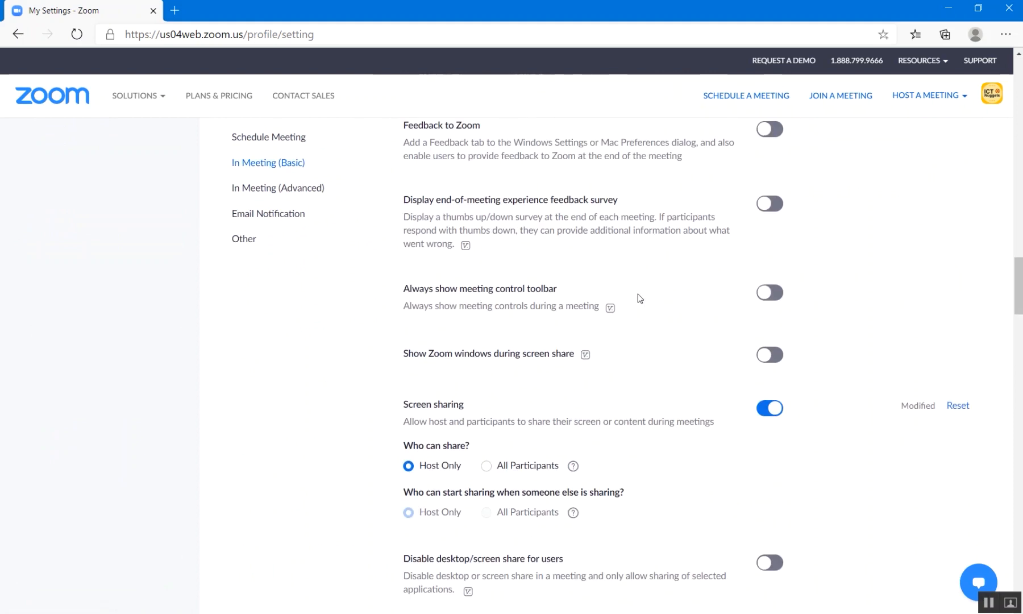
scroll(639, 298, "down", 16)
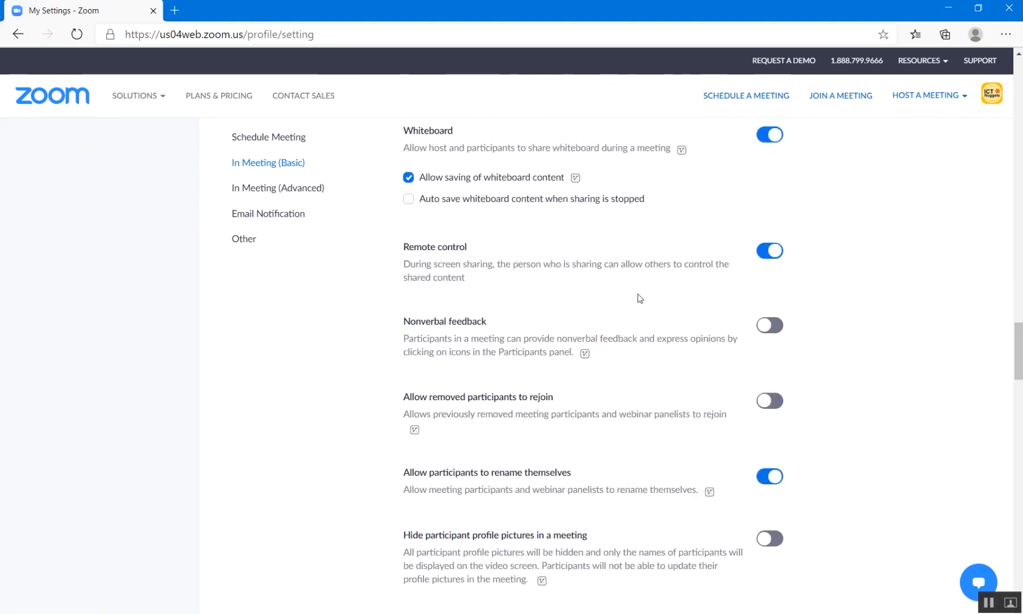
scroll(638, 295, "down", 18)
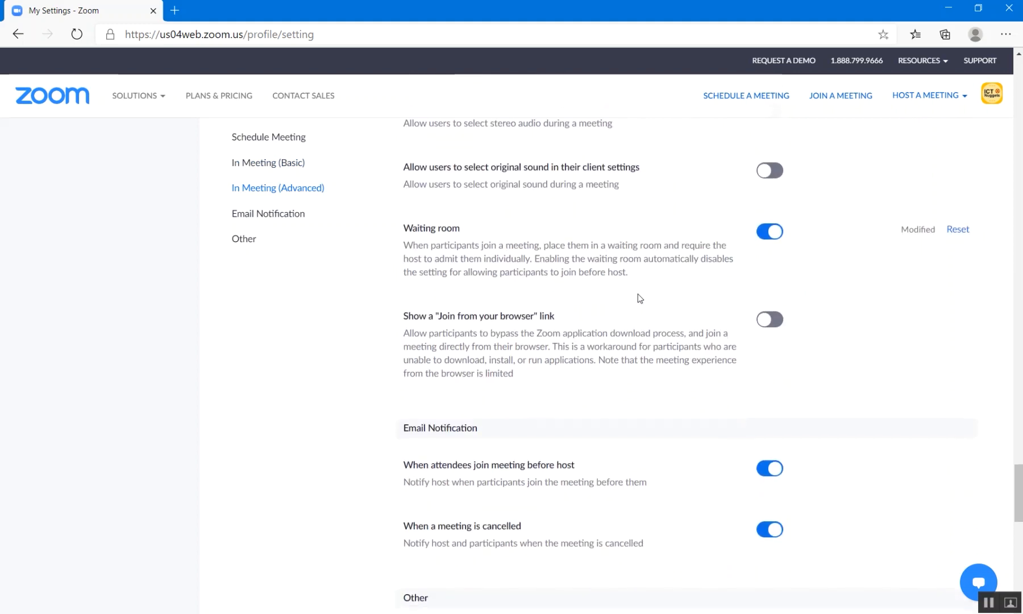
scroll(641, 301, "up", 20)
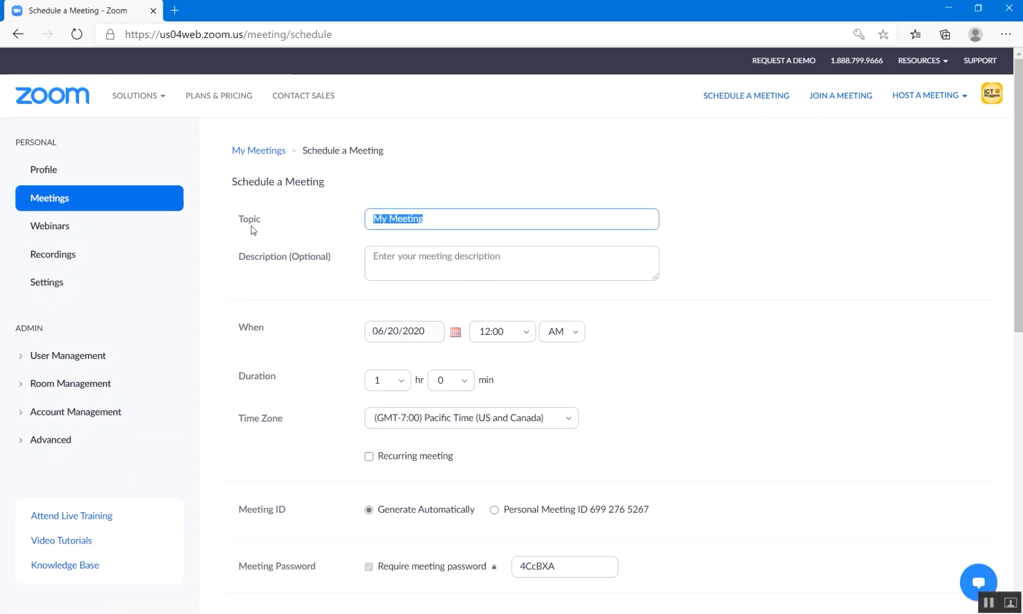
Change the topic to 'Test meeting' and add the description 'Testing the zoom meetings'.
left_click(412, 221)
left_click_drag(422, 222, 354, 225)
type("Test meet")
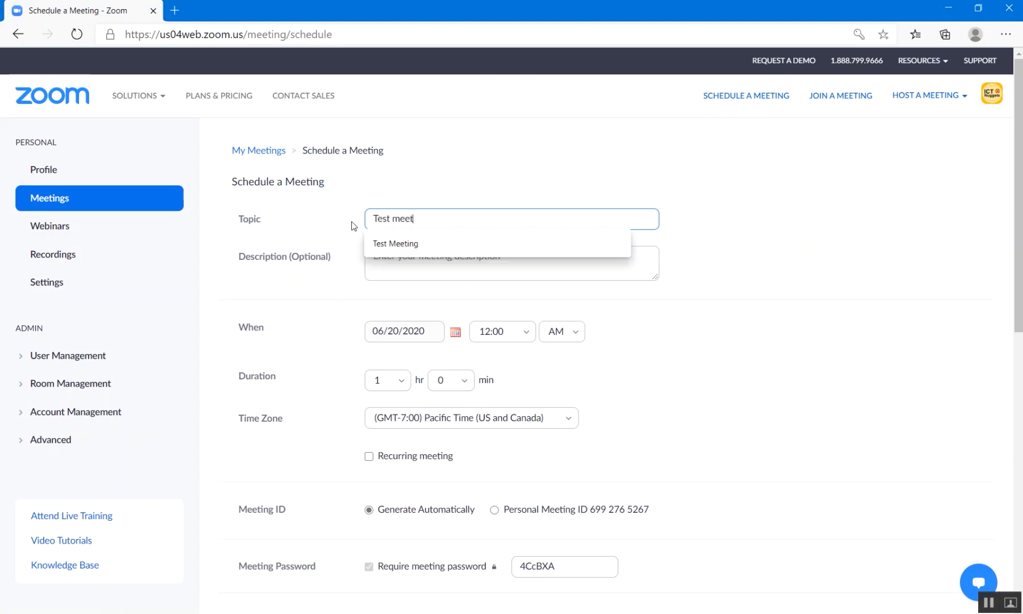
type("ing")
left_click(465, 256)
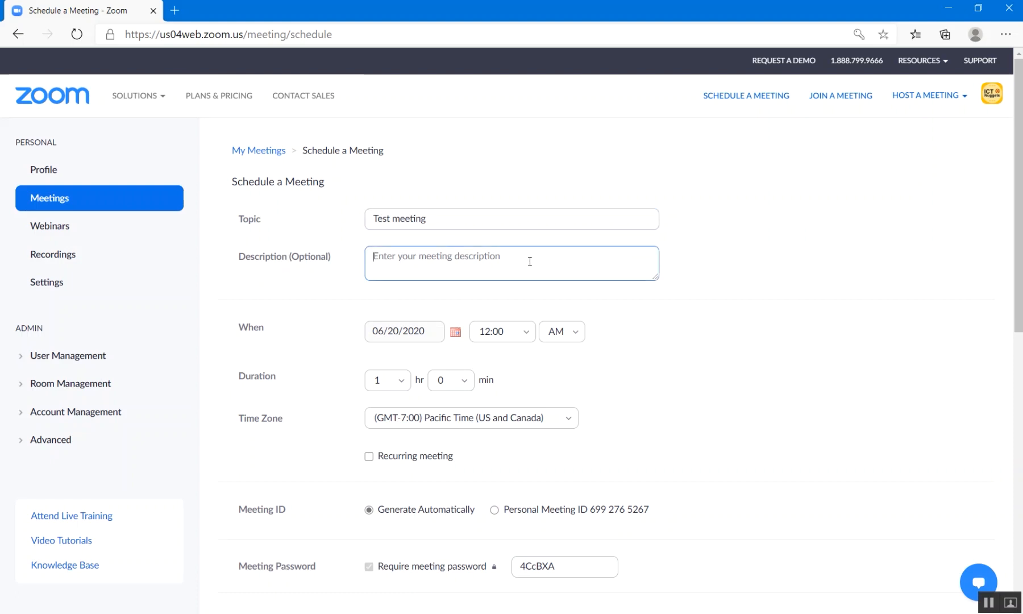
type("Testing th")
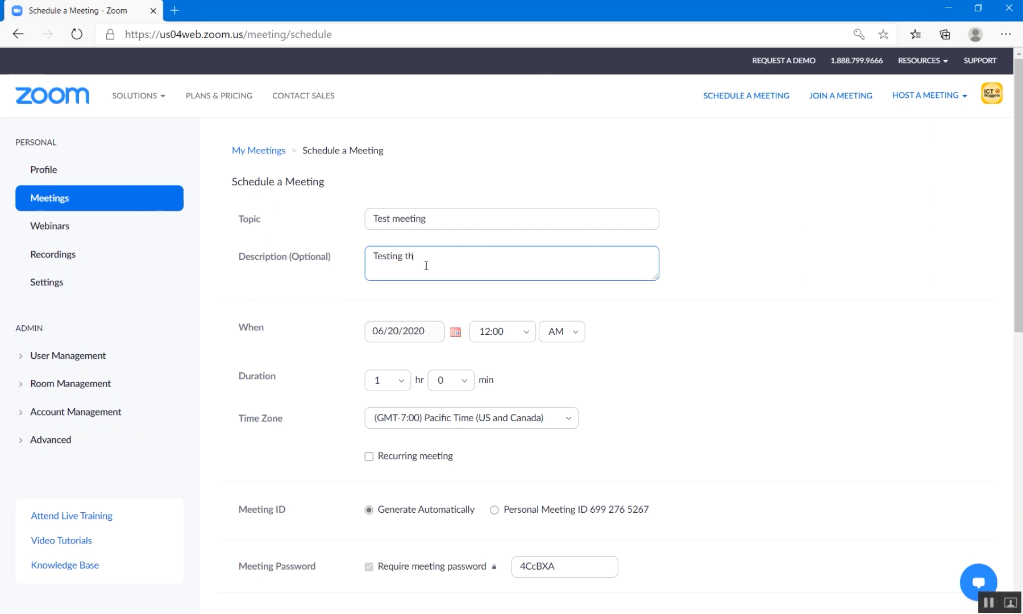
type("e zoom meetings")
Keep 06/20/2020 as the meeting date and set the start time to 12:30 AM.
scroll(305, 325, "down", 1)
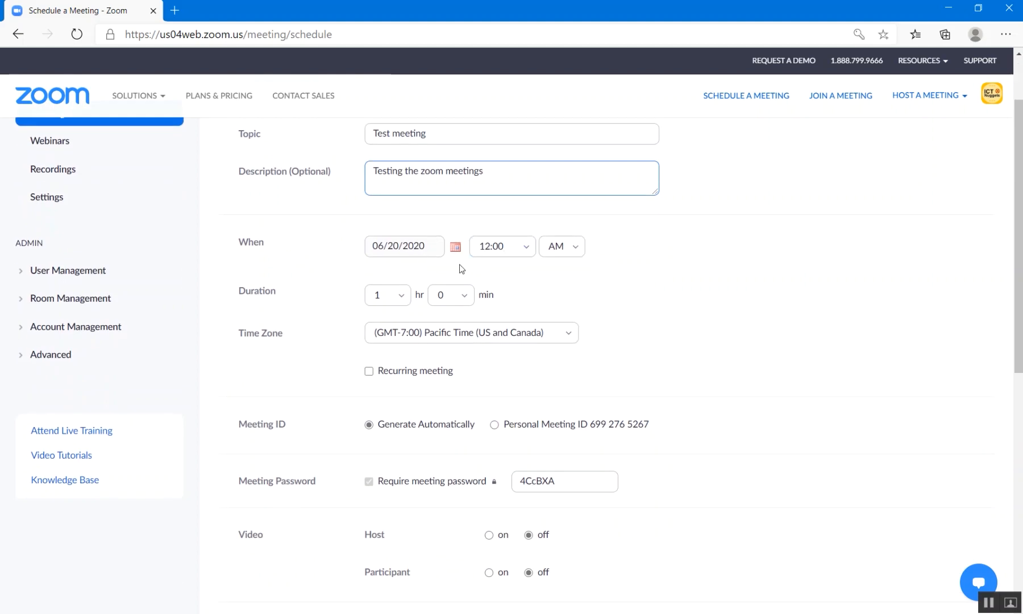
left_click(455, 251)
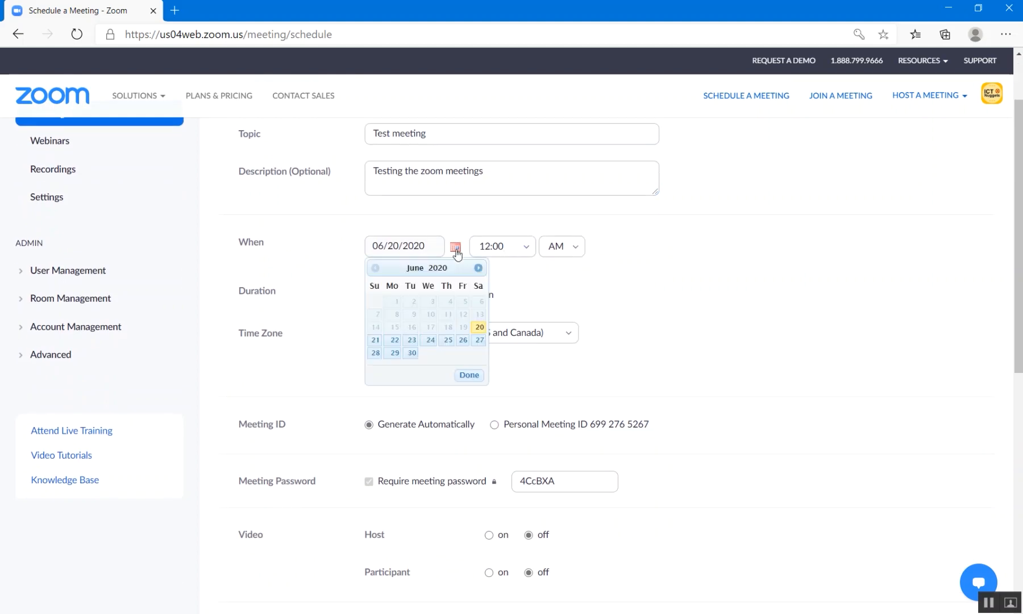
left_click(480, 328)
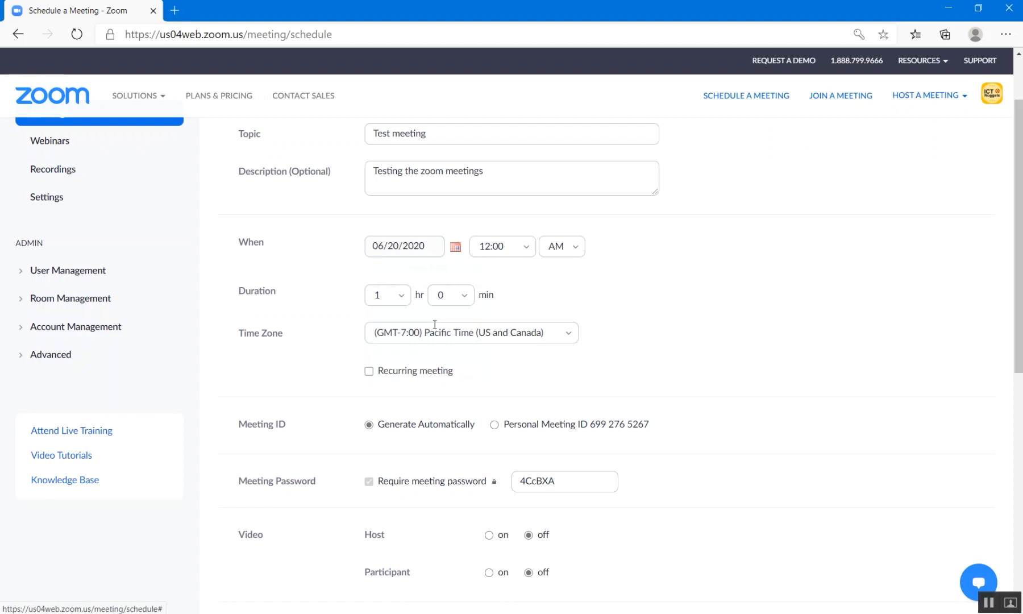
left_click(527, 251)
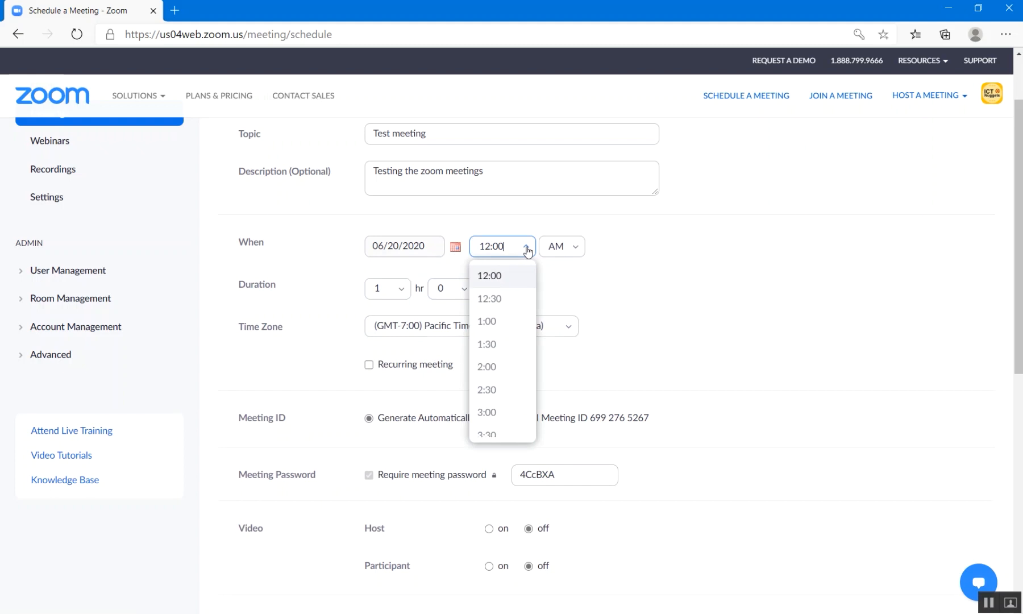
left_click(497, 299)
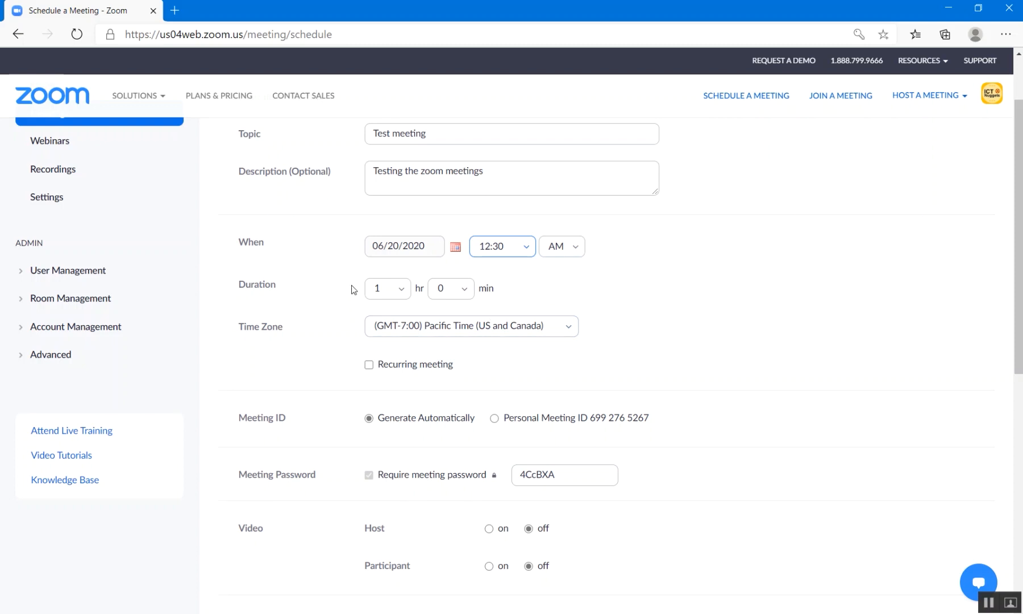
scroll(352, 290, "down", 1)
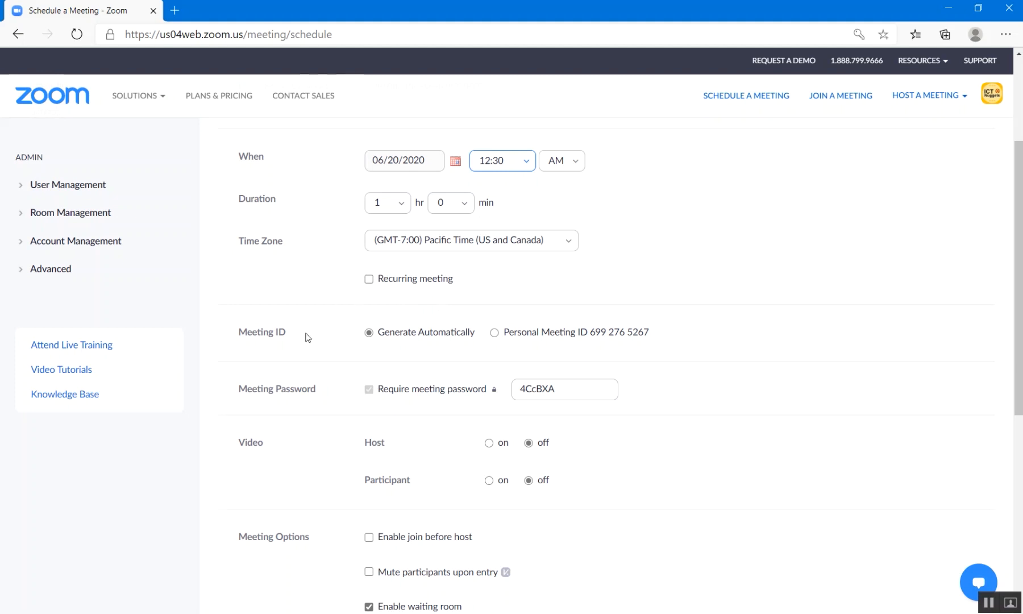
Replace the generated meeting password with a shorter custom password.
scroll(297, 344, "down", 3)
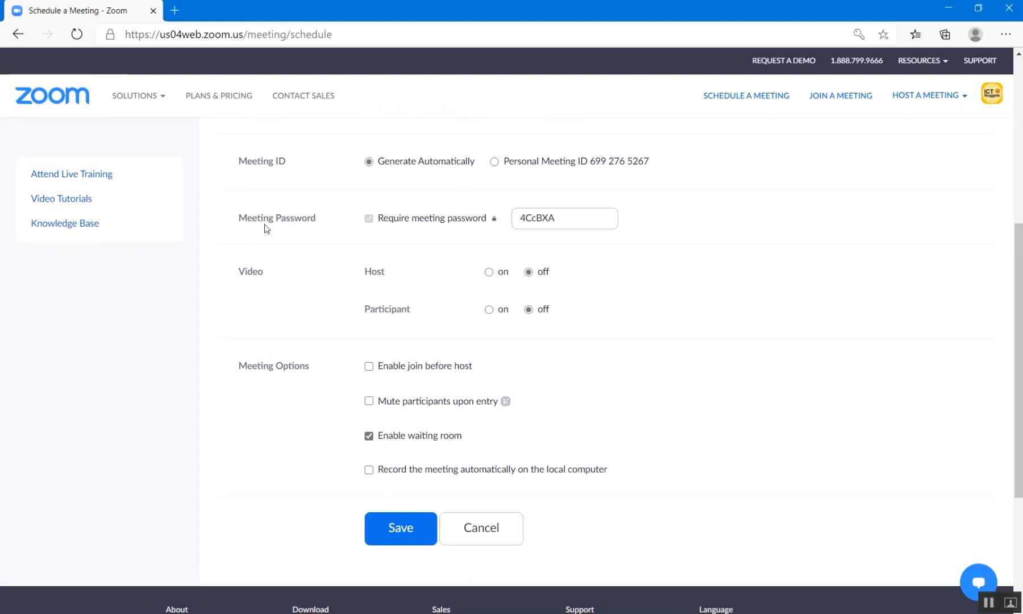
left_click_drag(558, 221, 522, 220)
type("123")
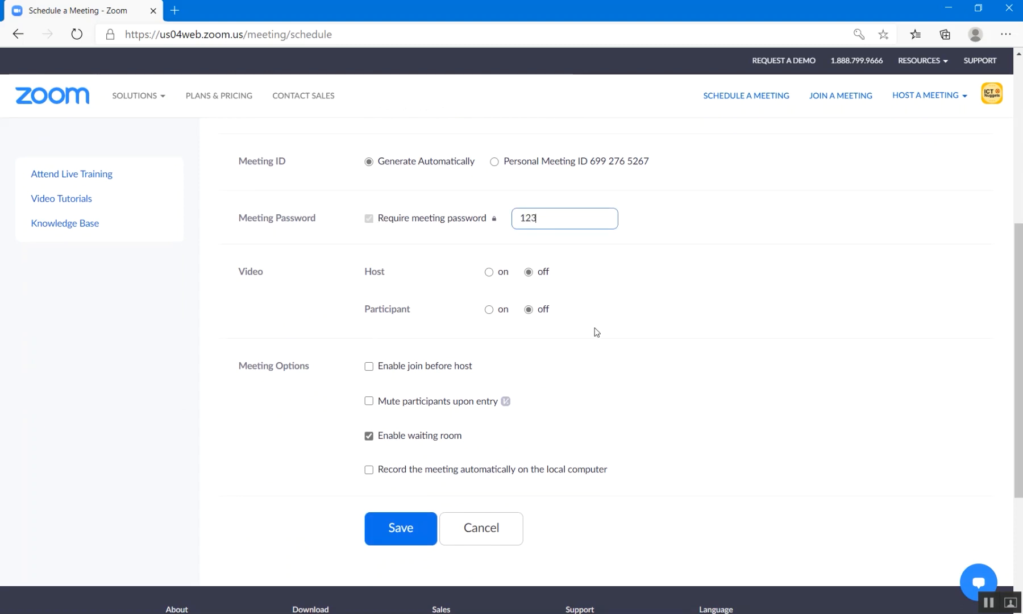
Turn off Enable waiting room for the meeting.
scroll(568, 326, "down", 2)
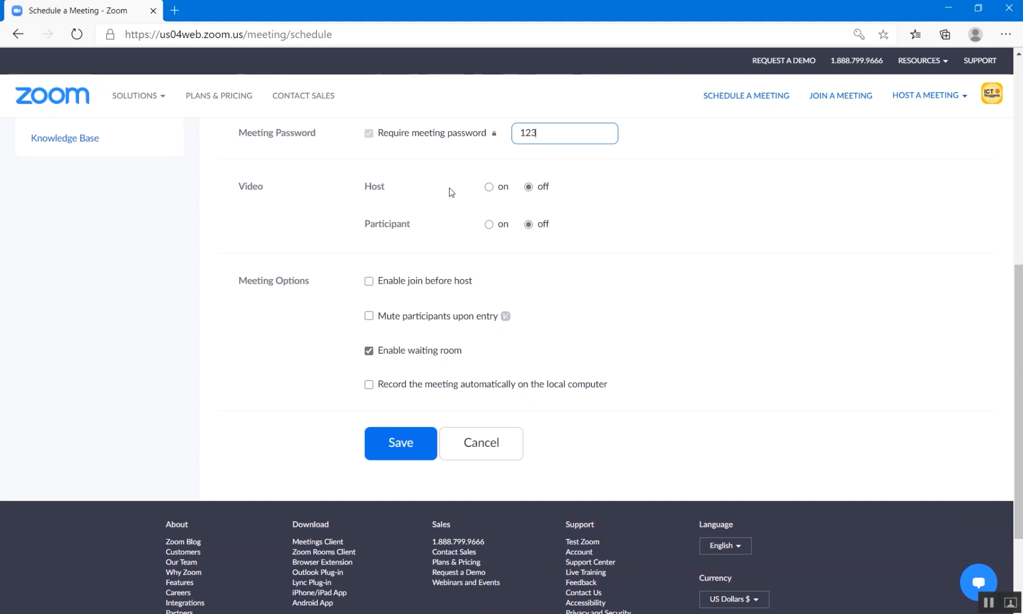
left_click_drag(366, 226, 407, 229)
left_click(384, 228)
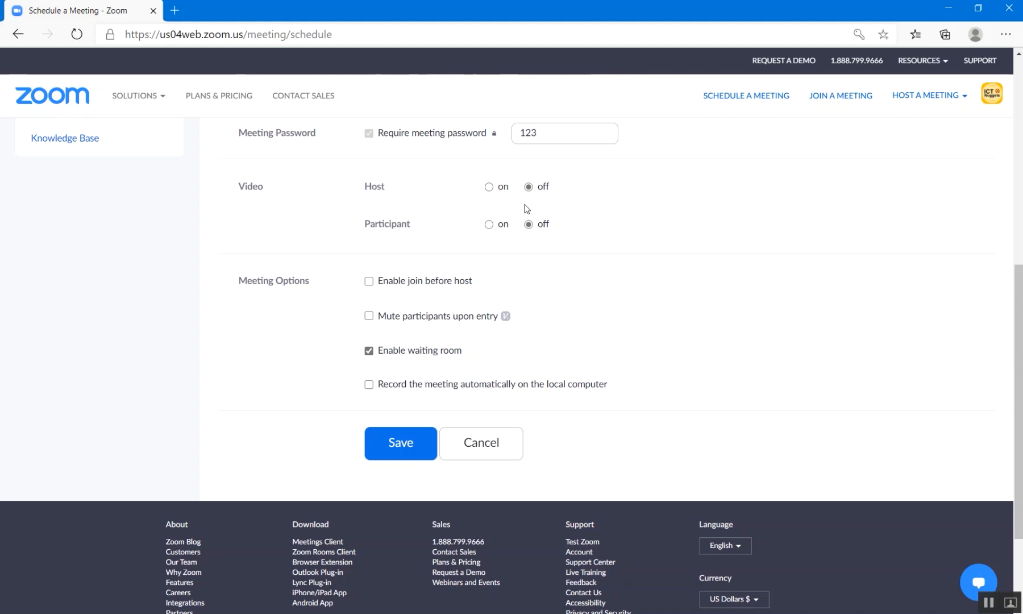
scroll(669, 239, "down", 2)
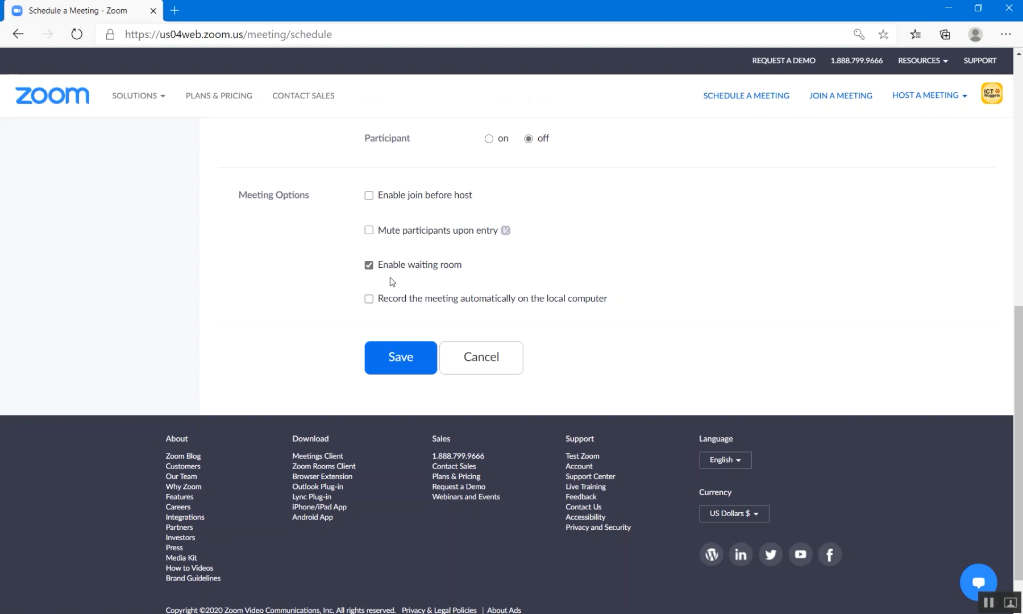
left_click(370, 266)
Save the Test meeting and bring up its full invitation from the details page.
left_click(391, 367)
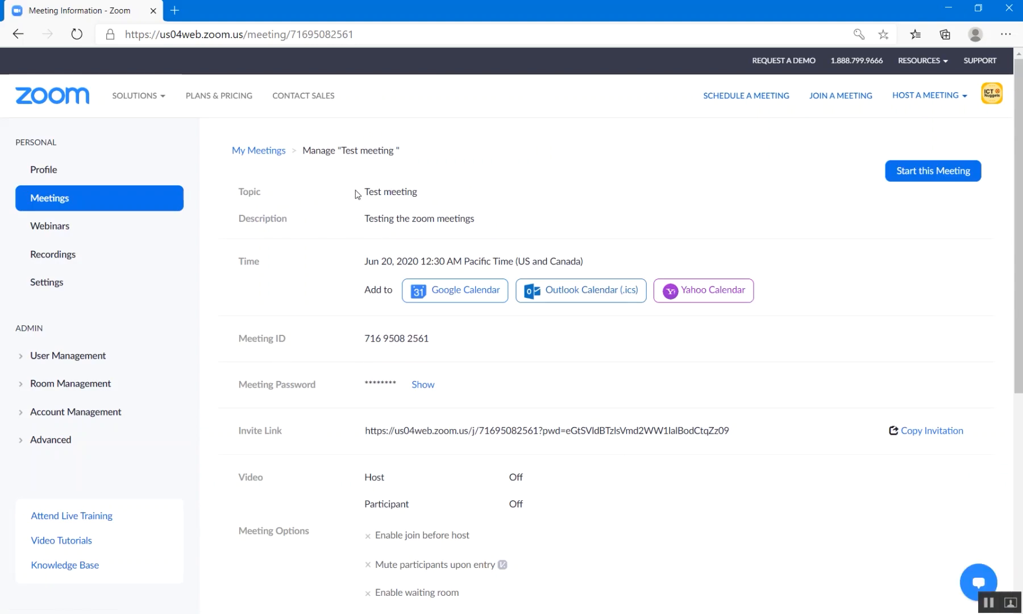
scroll(366, 273, "down", 2)
scroll(365, 274, "down", 3)
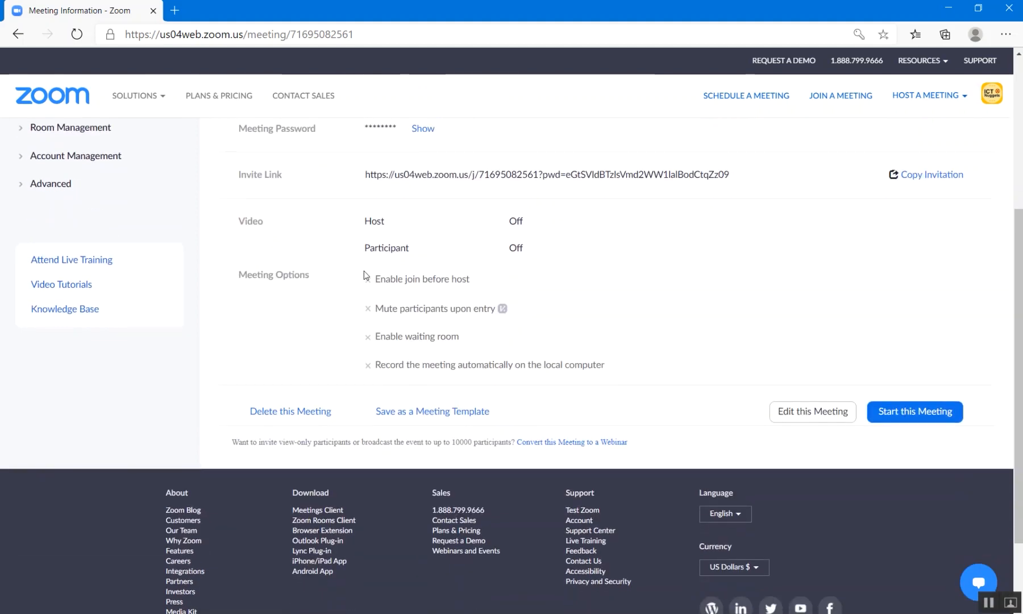
scroll(366, 273, "up", 5)
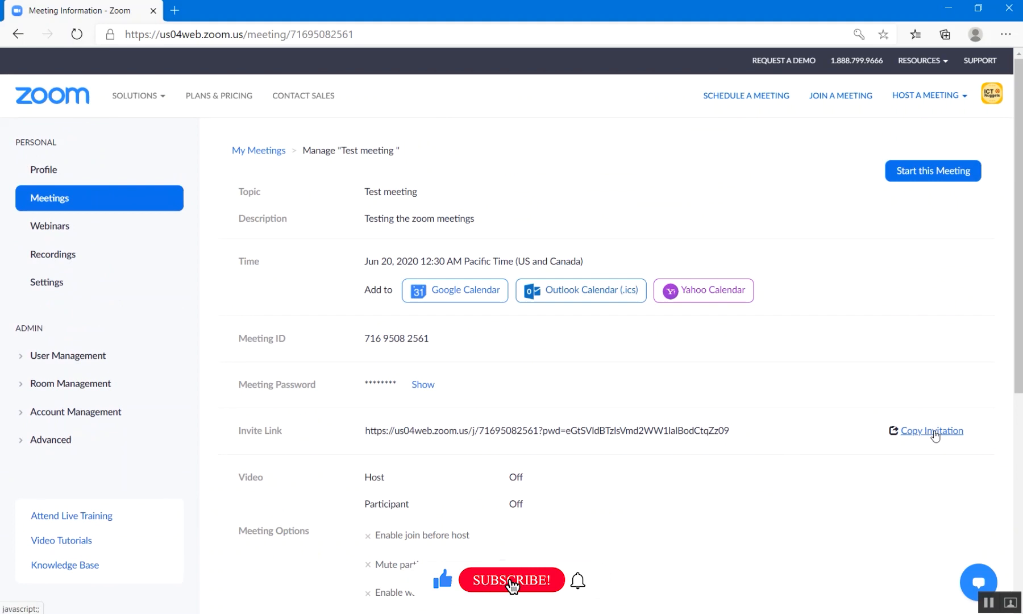
left_click(915, 431)
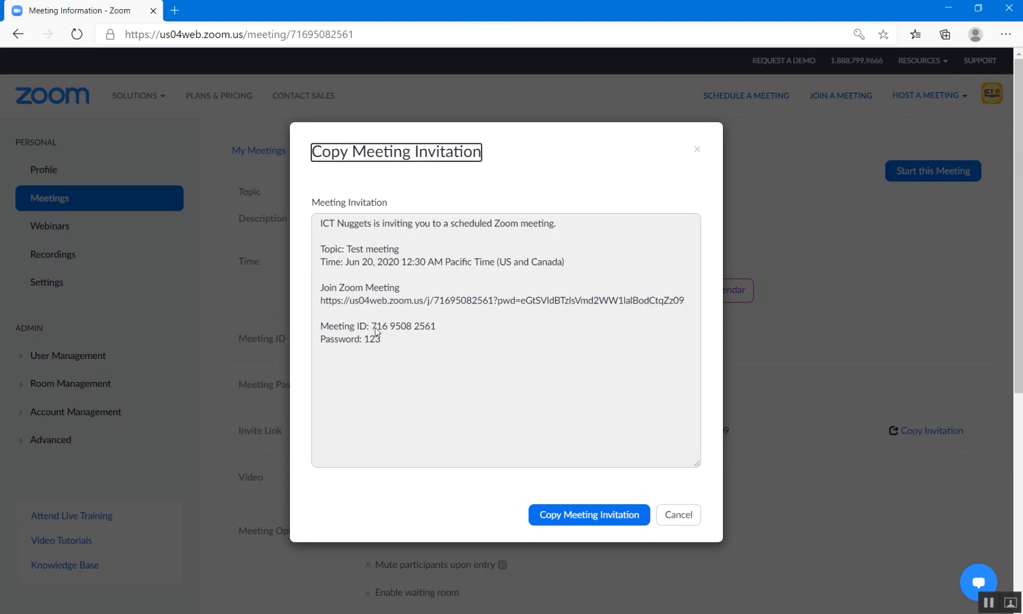
left_click_drag(373, 328, 440, 333)
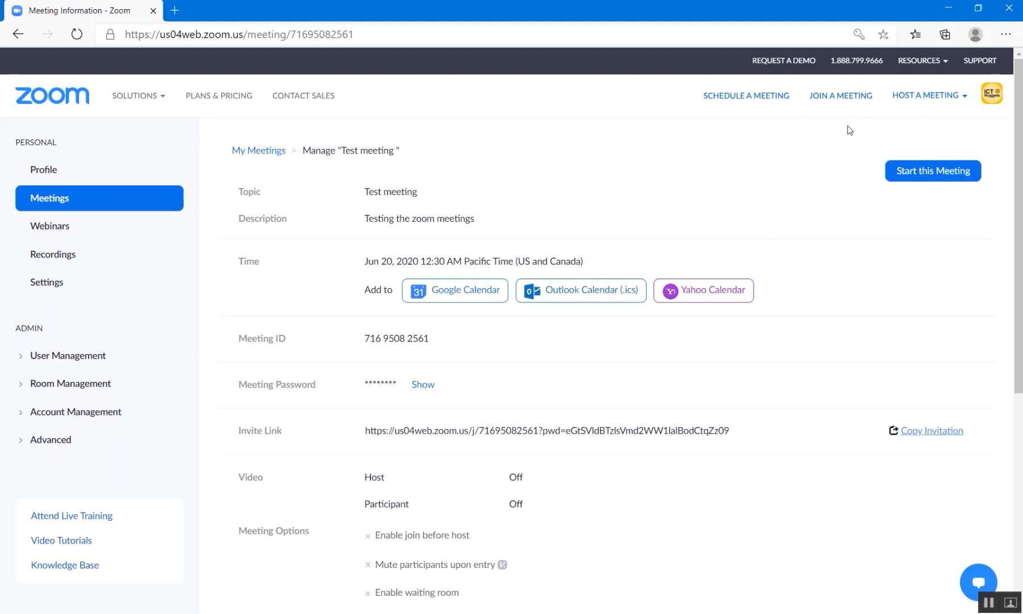
left_click(837, 100)
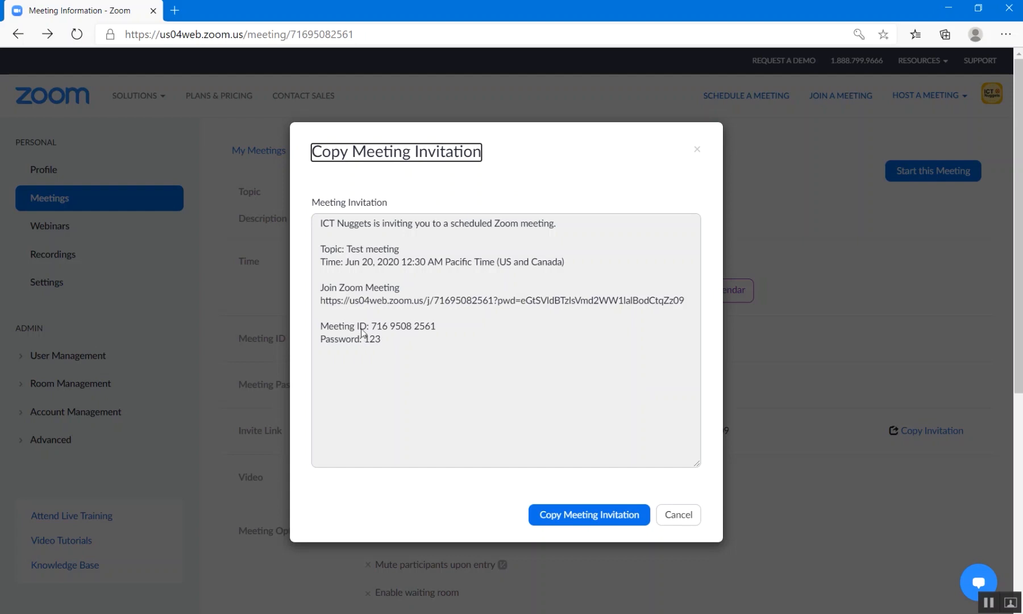
left_click_drag(370, 327, 437, 329)
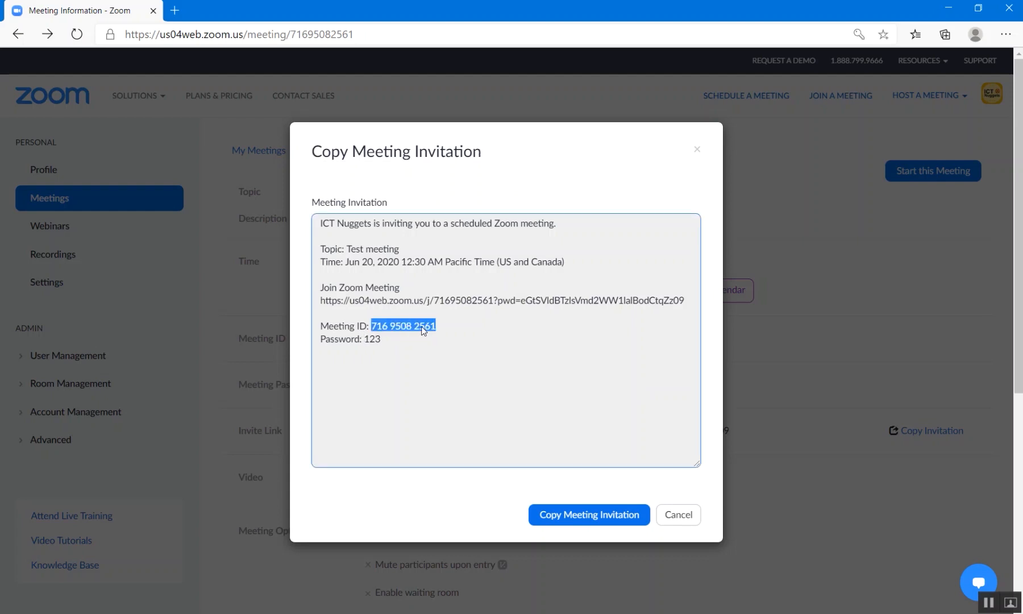
right_click(424, 331)
left_click(463, 343)
left_click(677, 517)
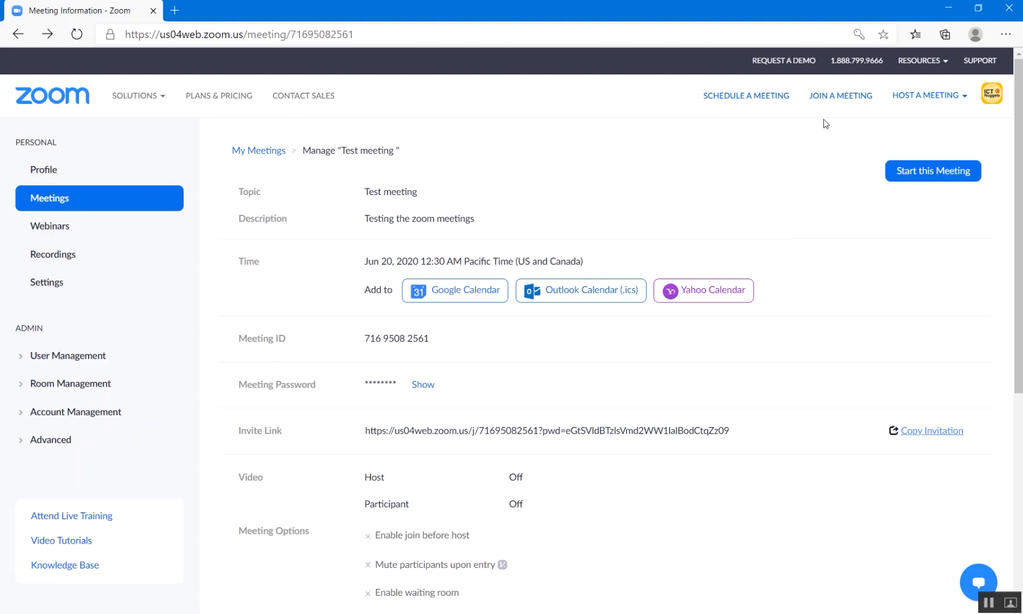
left_click(848, 98)
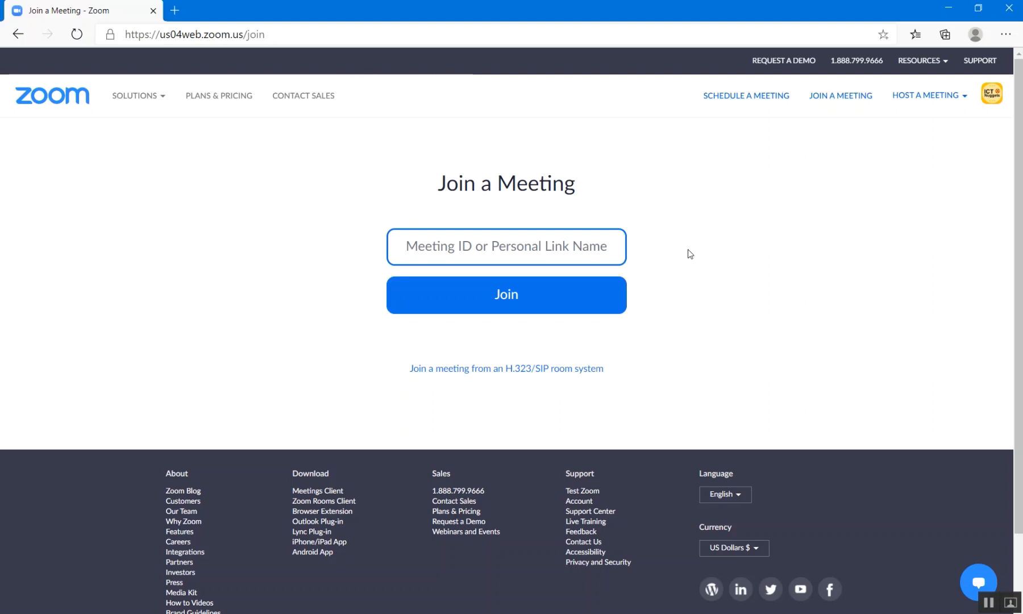
right_click(511, 249)
left_click(566, 384)
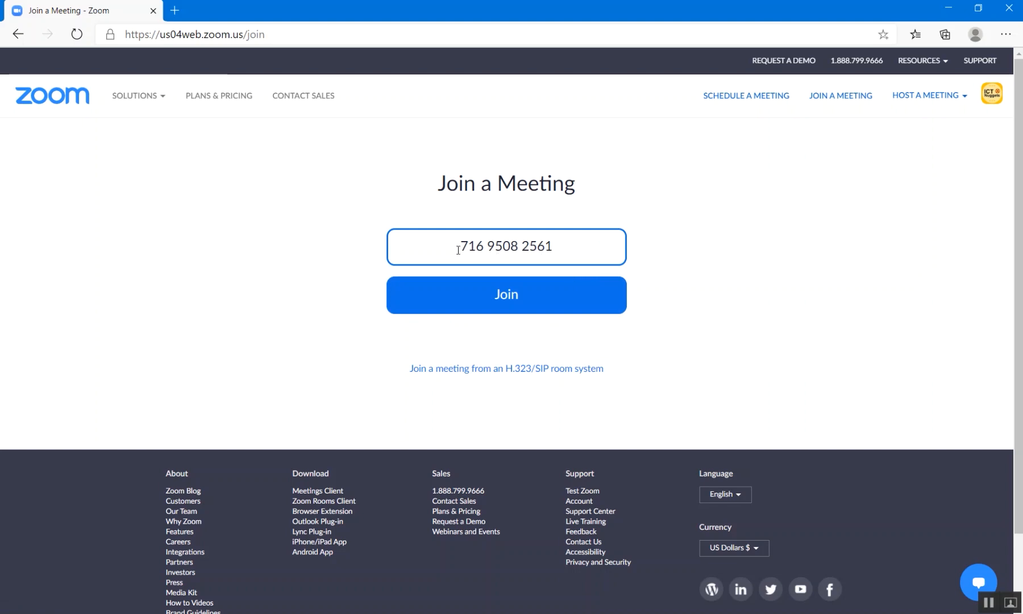
left_click(512, 297)
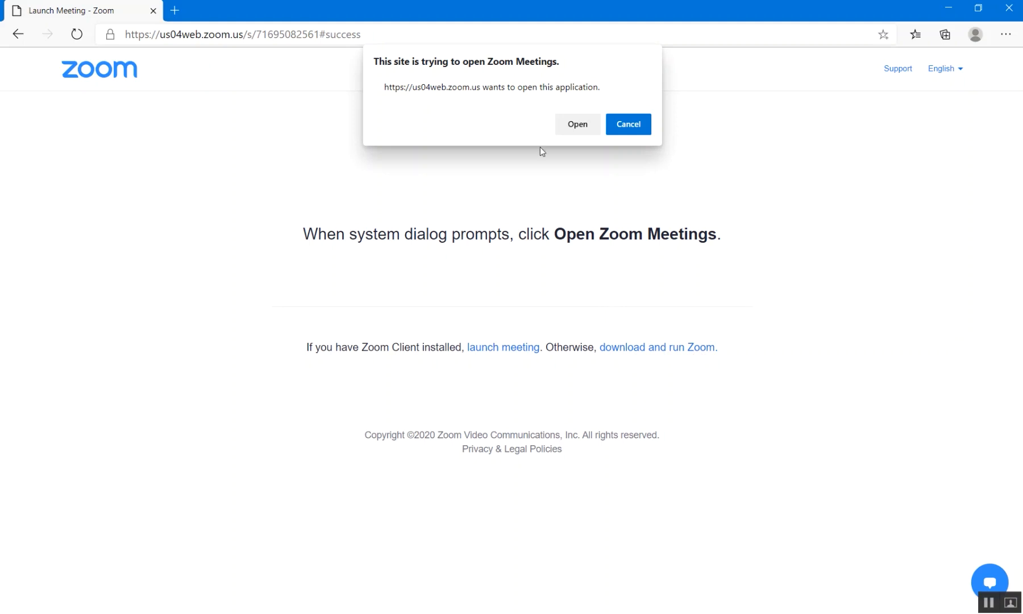
left_click(584, 122)
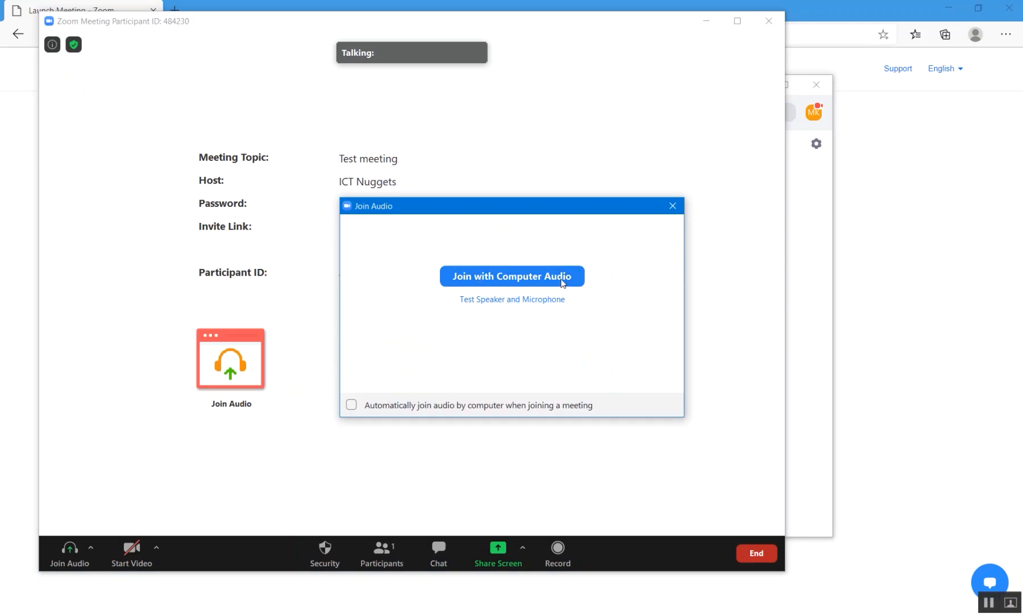
Join the Test meeting with computer audio, move the window right, and test mute then unmute.
left_click(502, 278)
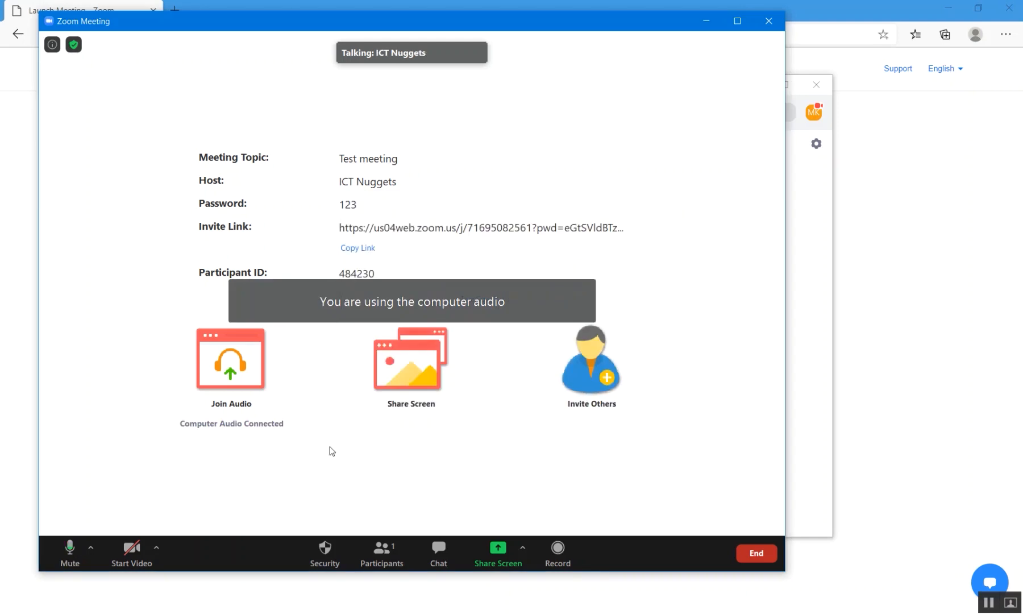
left_click_drag(316, 27, 460, 30)
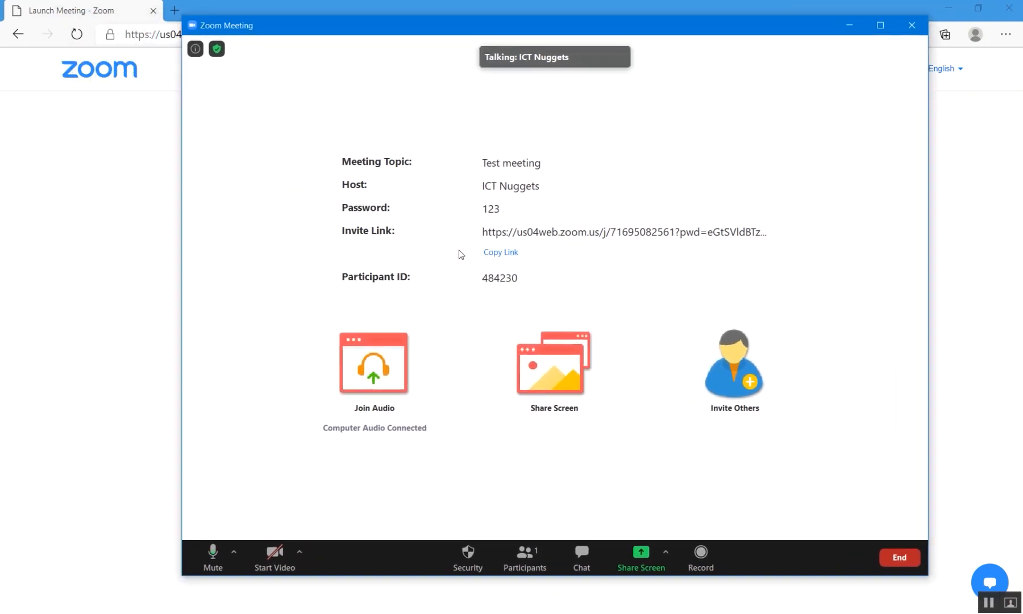
left_click(213, 555)
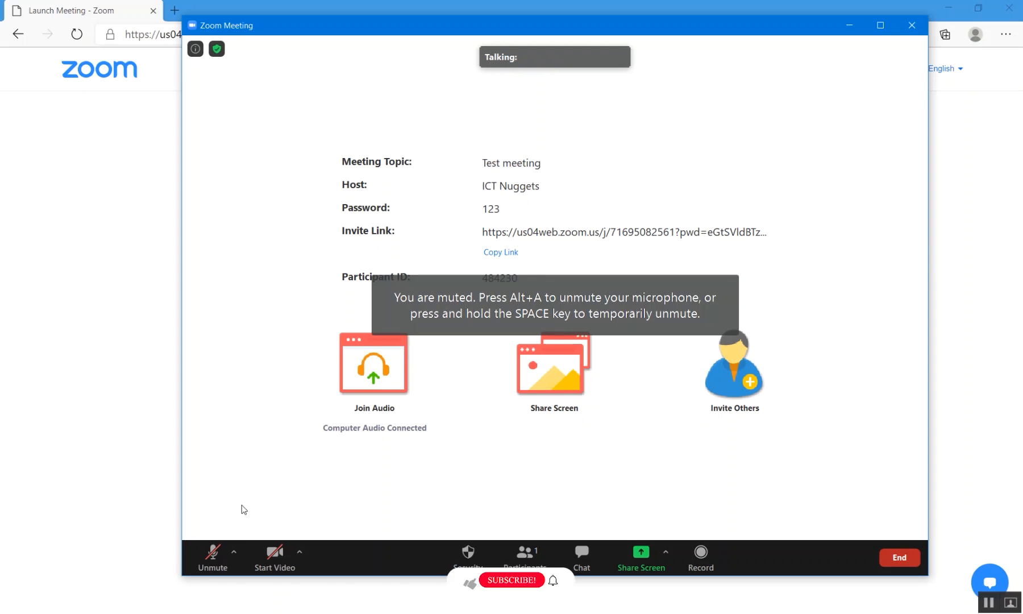
left_click(212, 554)
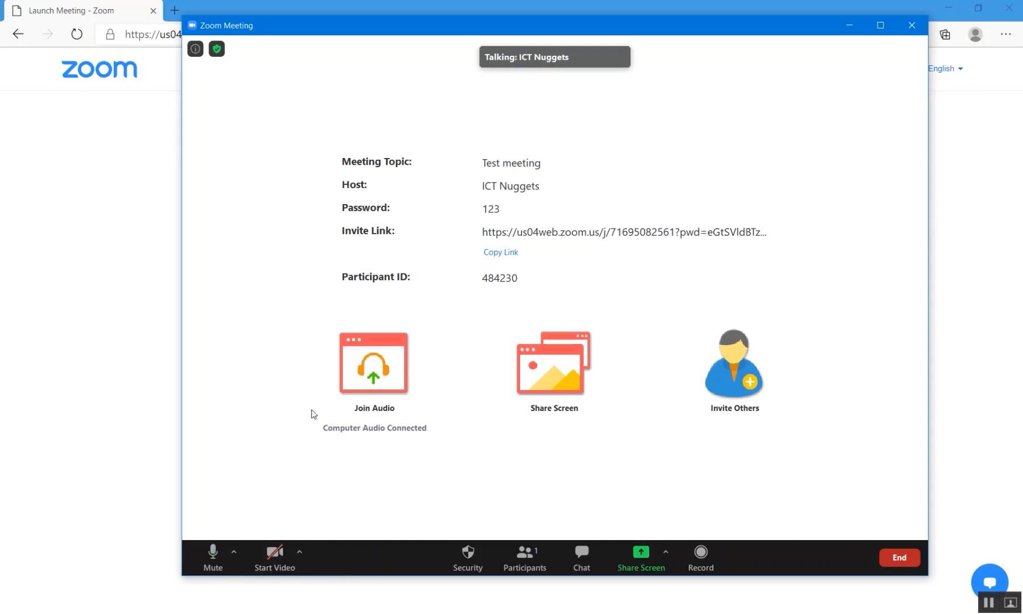
Test the camera on and off, check the camera choices, then show the meeting's security options.
left_click(275, 554)
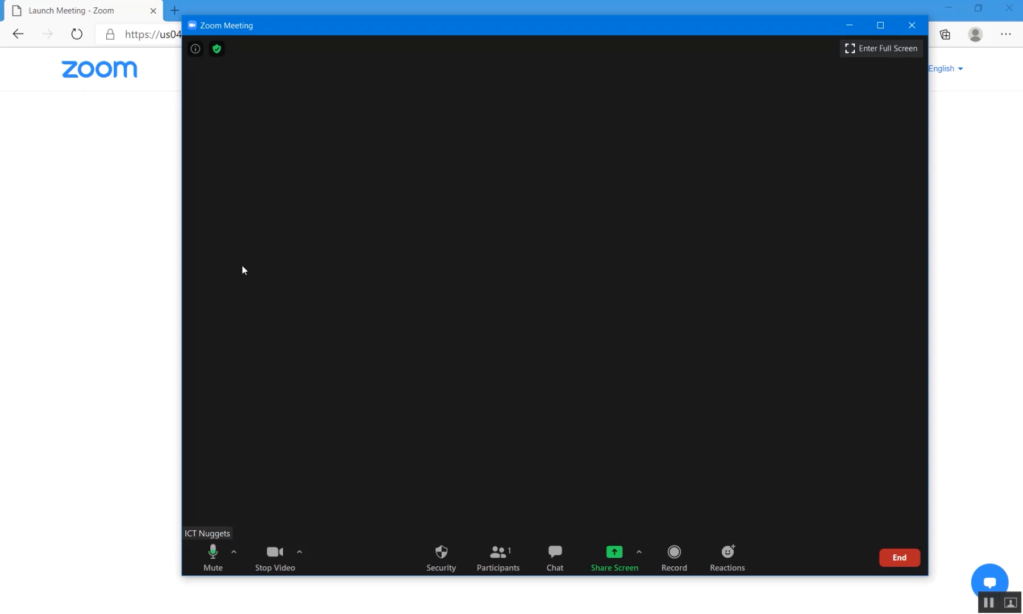
left_click(276, 555)
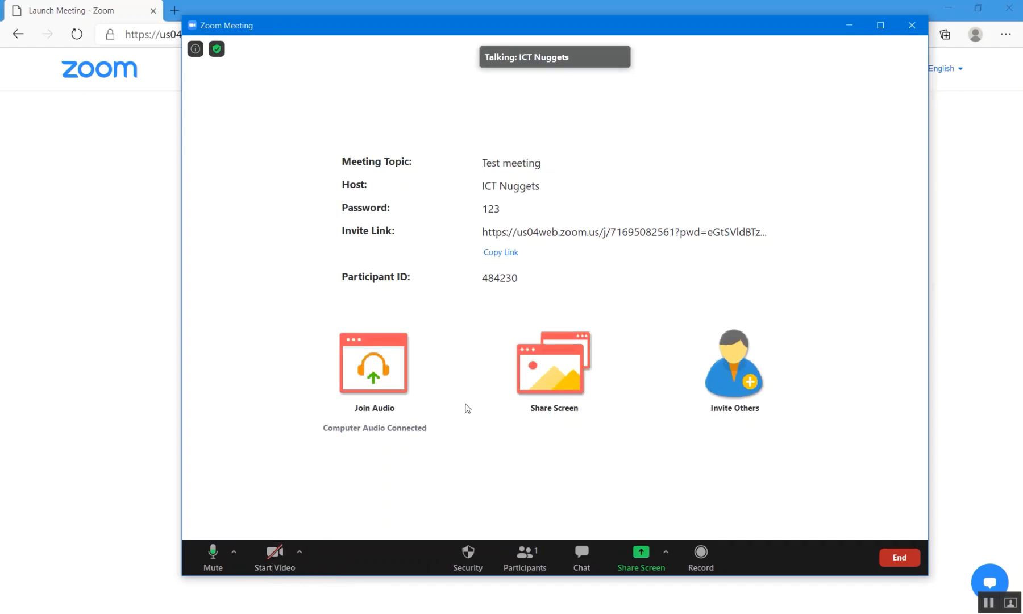
left_click(299, 553)
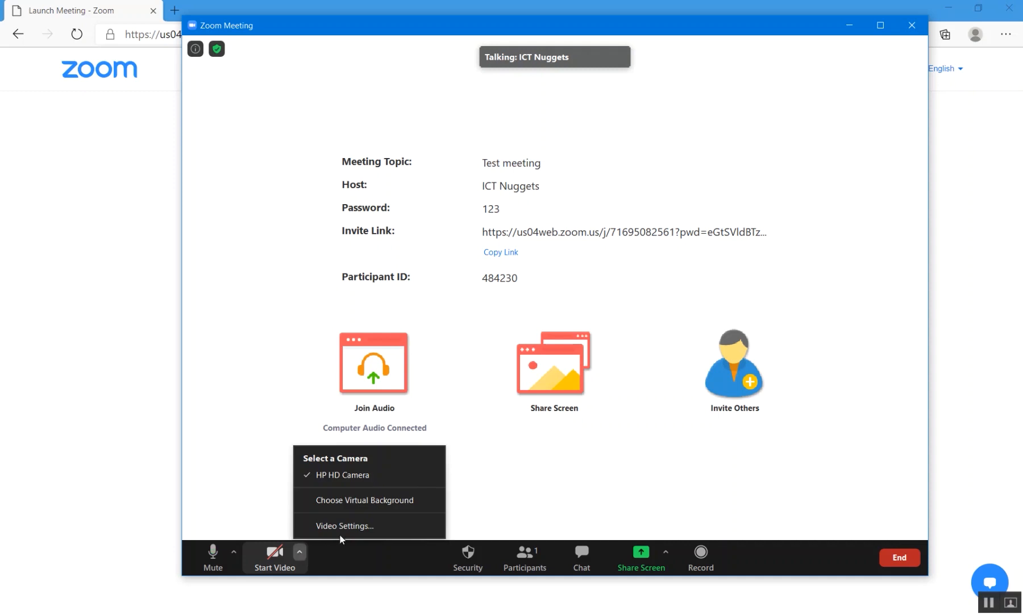
left_click(348, 500)
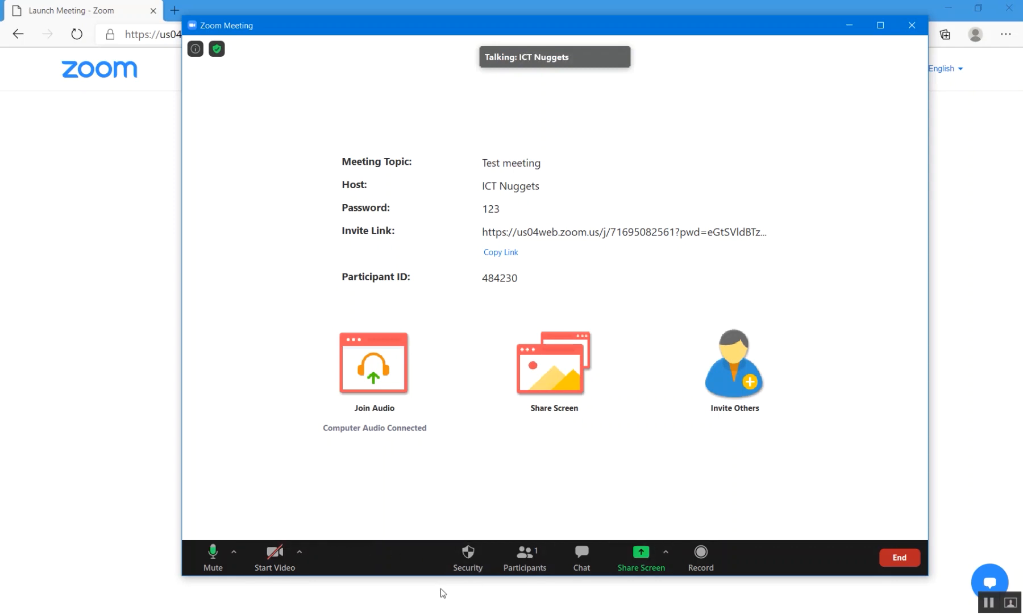
left_click(468, 557)
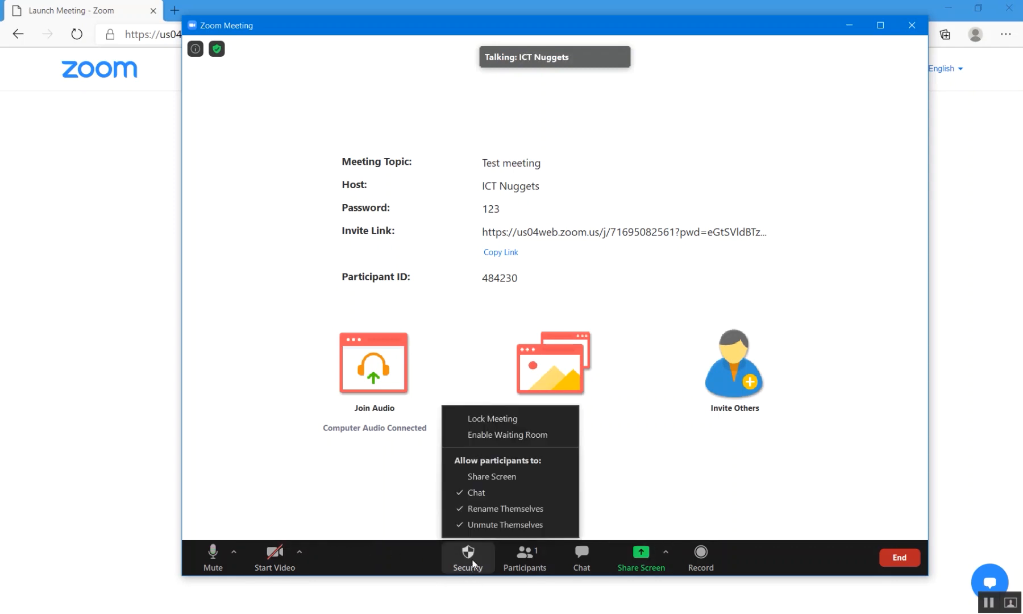
Dismiss the security options and show the one-host participants list beside the group chat.
left_click(532, 564)
left_click(531, 565)
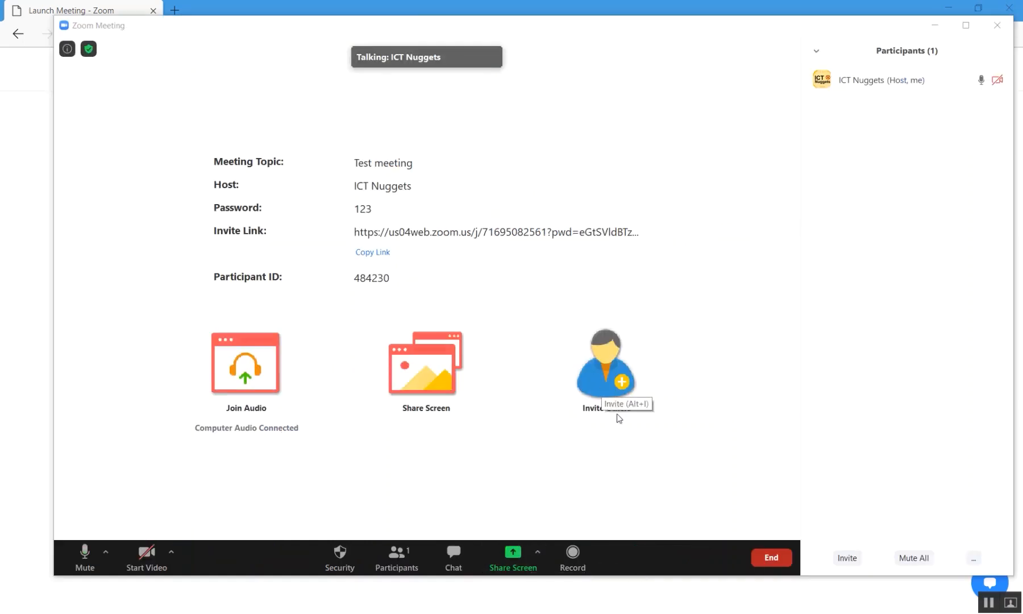
mouse_move(884, 87)
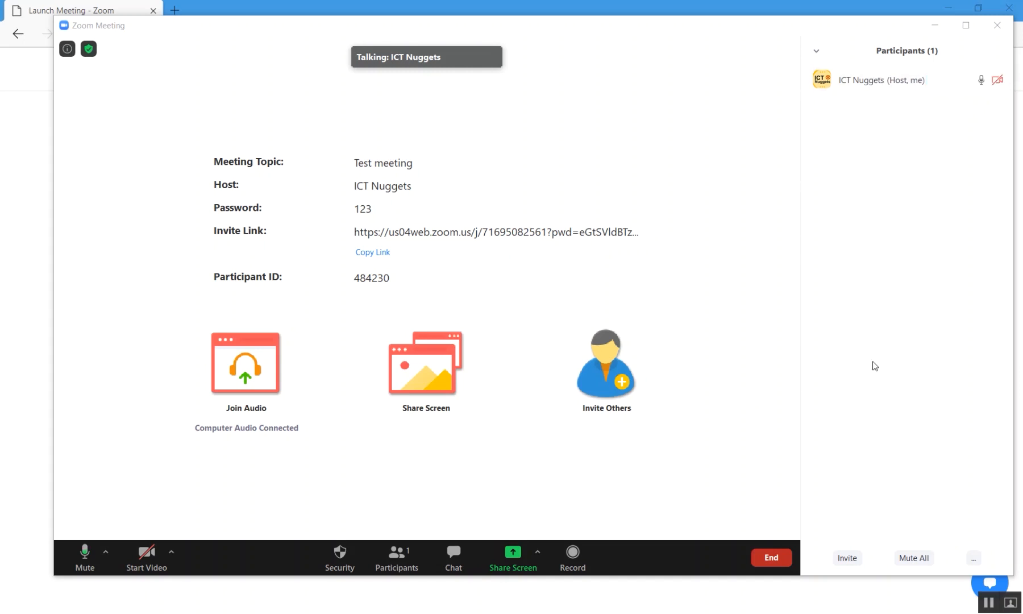
left_click(455, 556)
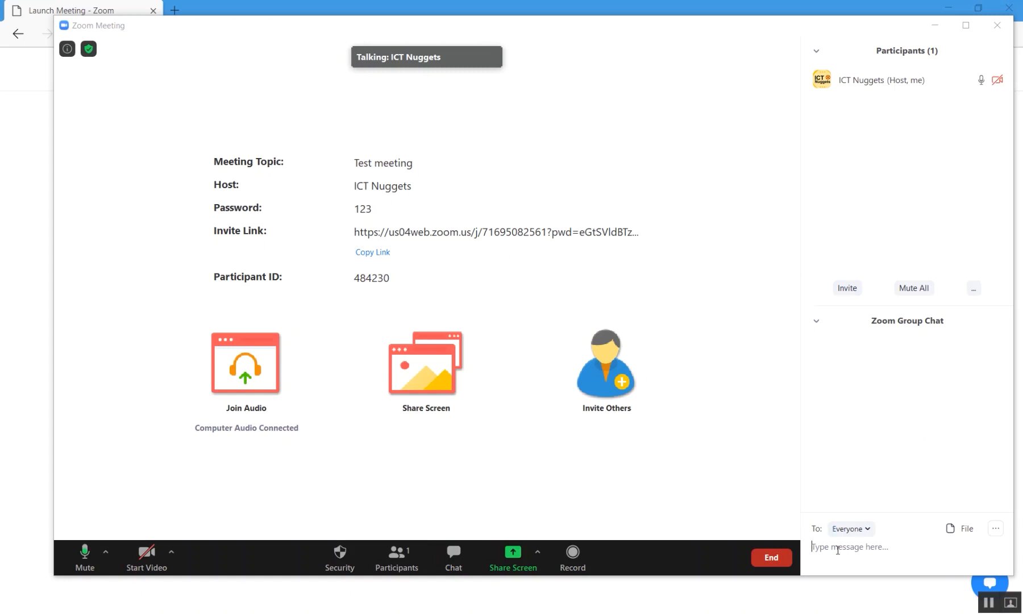
left_click(847, 533)
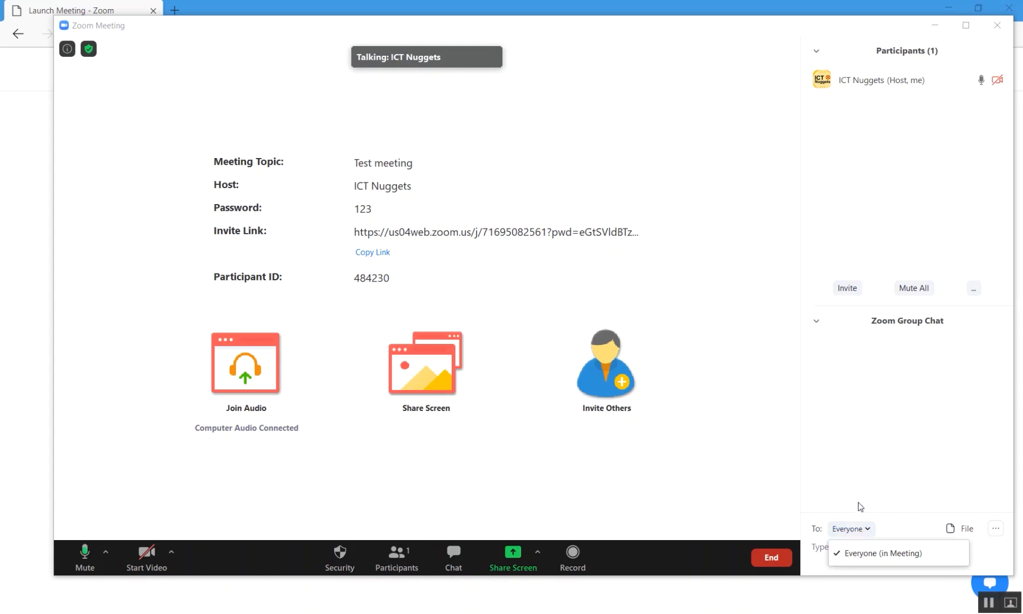
left_click(868, 413)
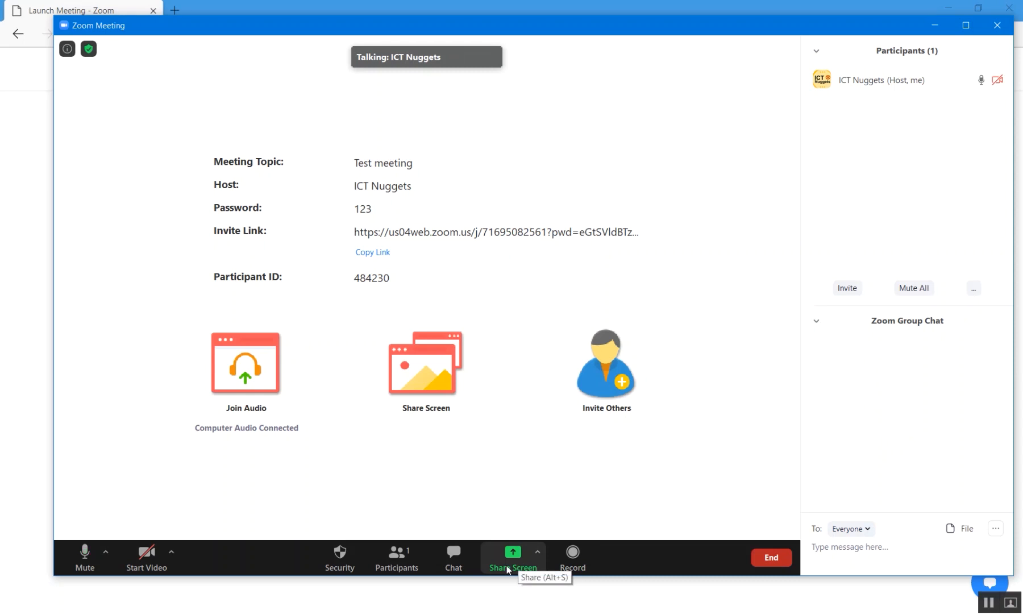
left_click(538, 553)
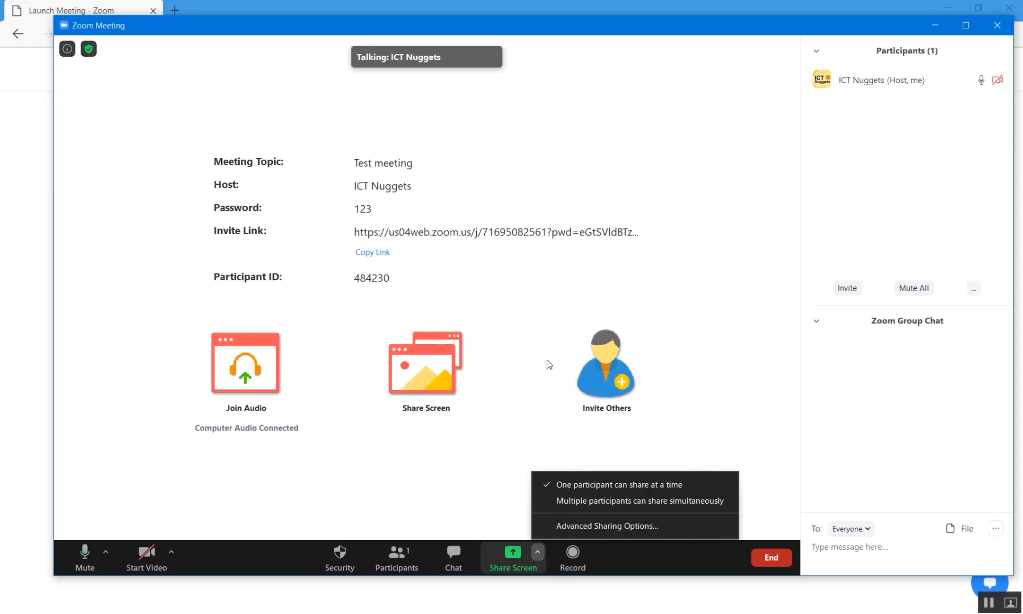
left_click(629, 553)
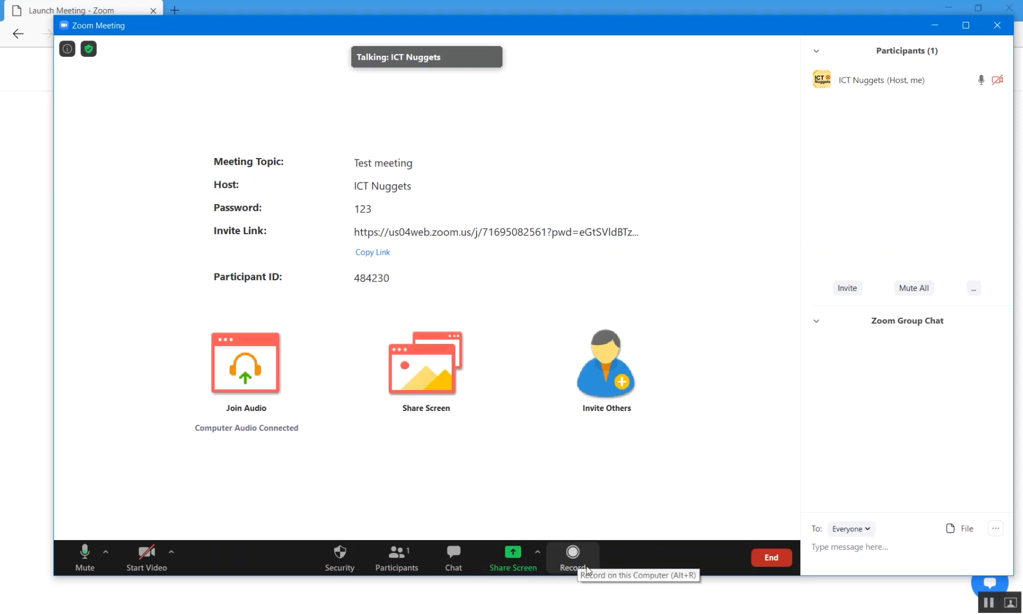